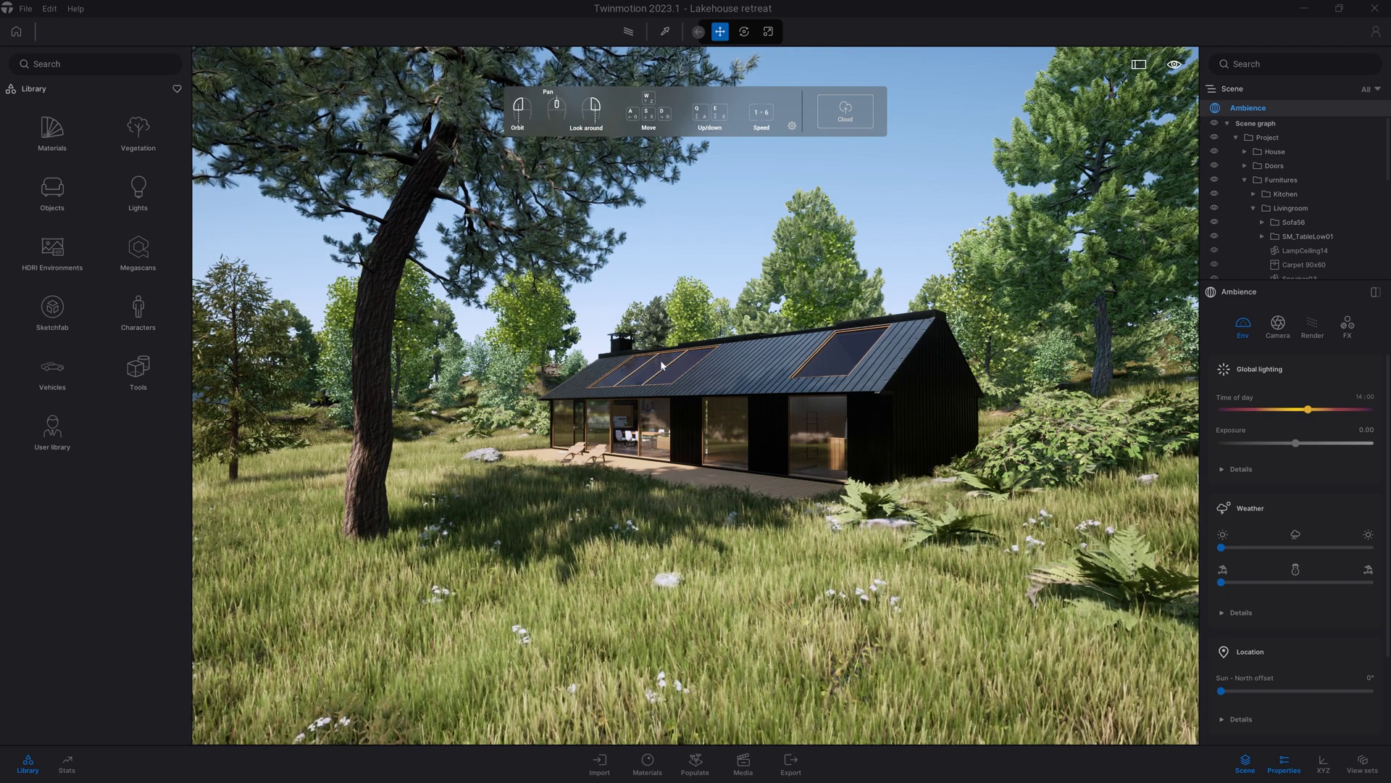
- Examine the lakehouse exterior by orbiting around it, panning across it and looking around from the surrounding meadow
left_click_drag(679, 361, 1058, 407)
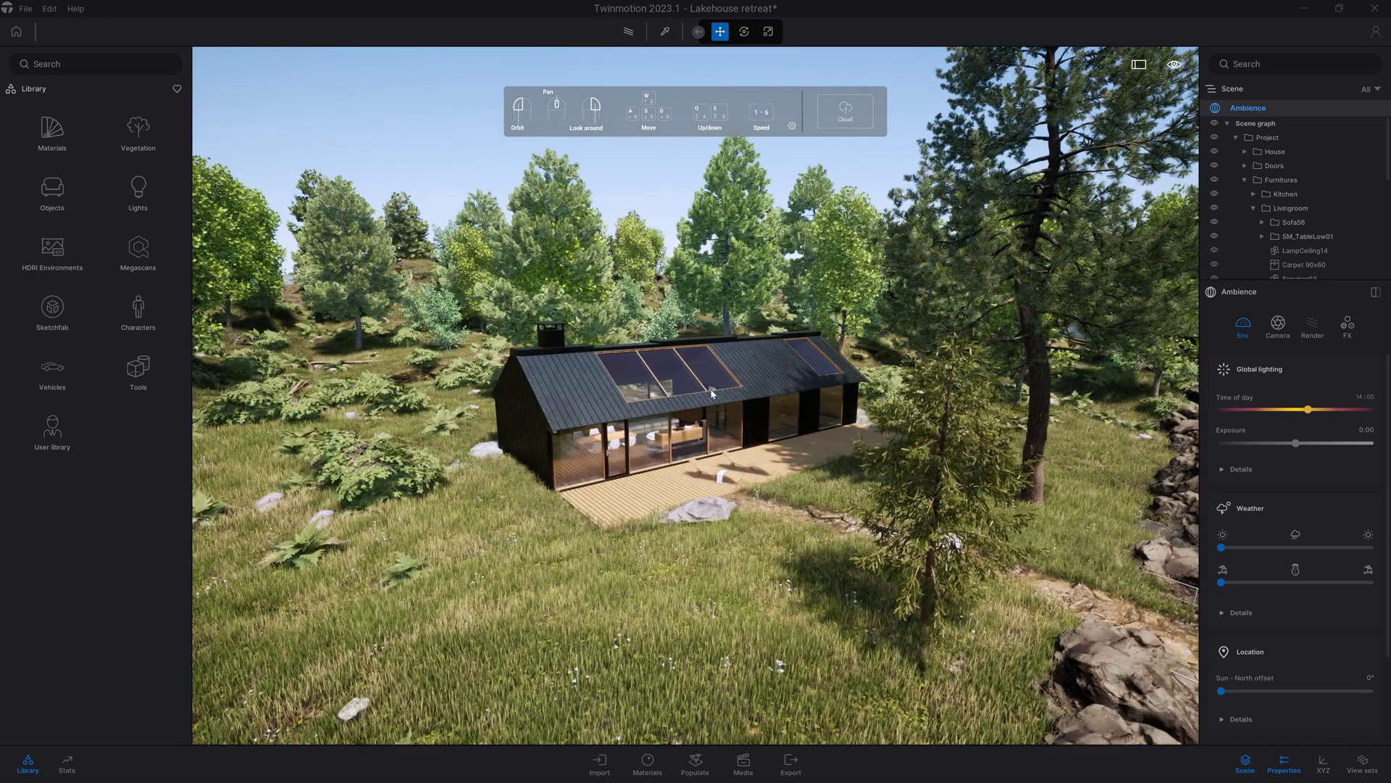
left_click_drag(706, 378, 929, 627)
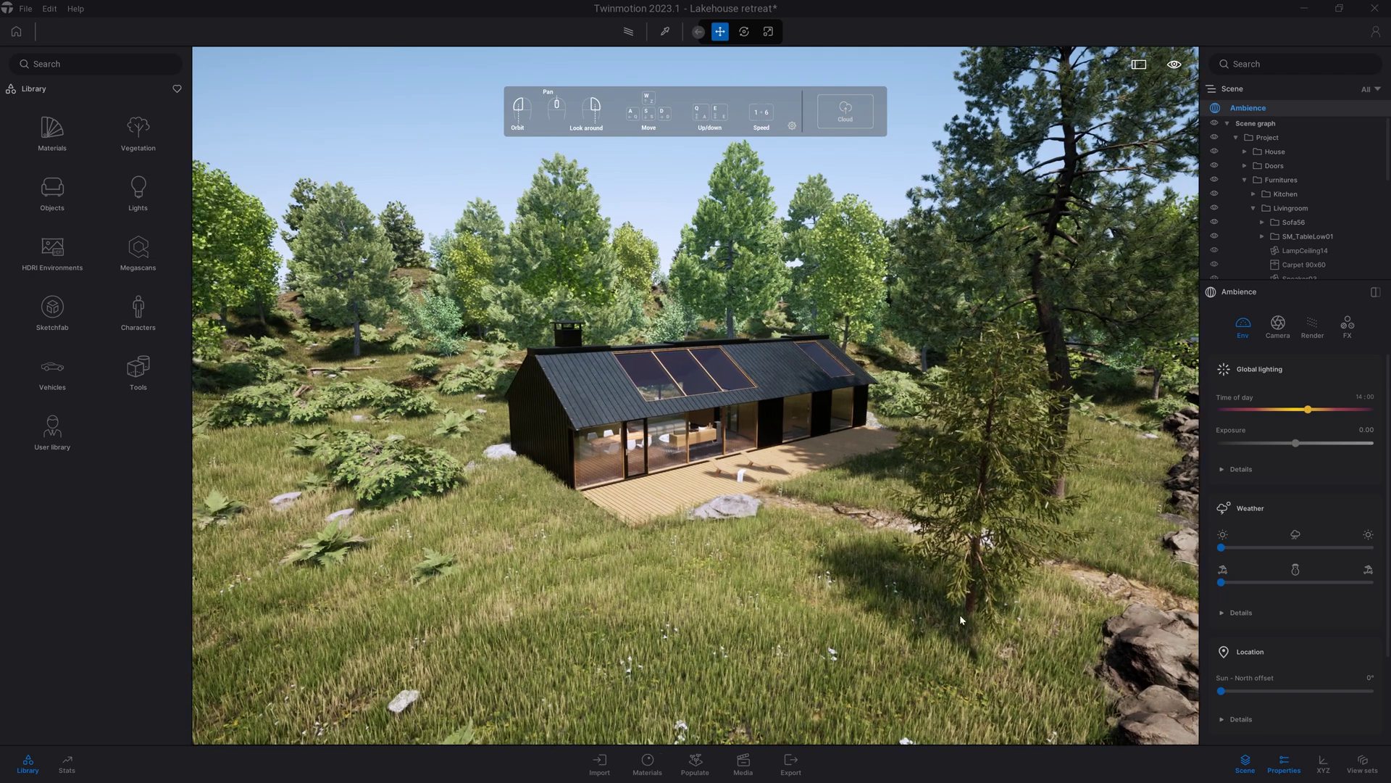
mouse_move(972, 616)
left_mouse_down()
mouse_move(1137, 620)
mouse_move(717, 619)
mouse_move(972, 620)
left_mouse_up()
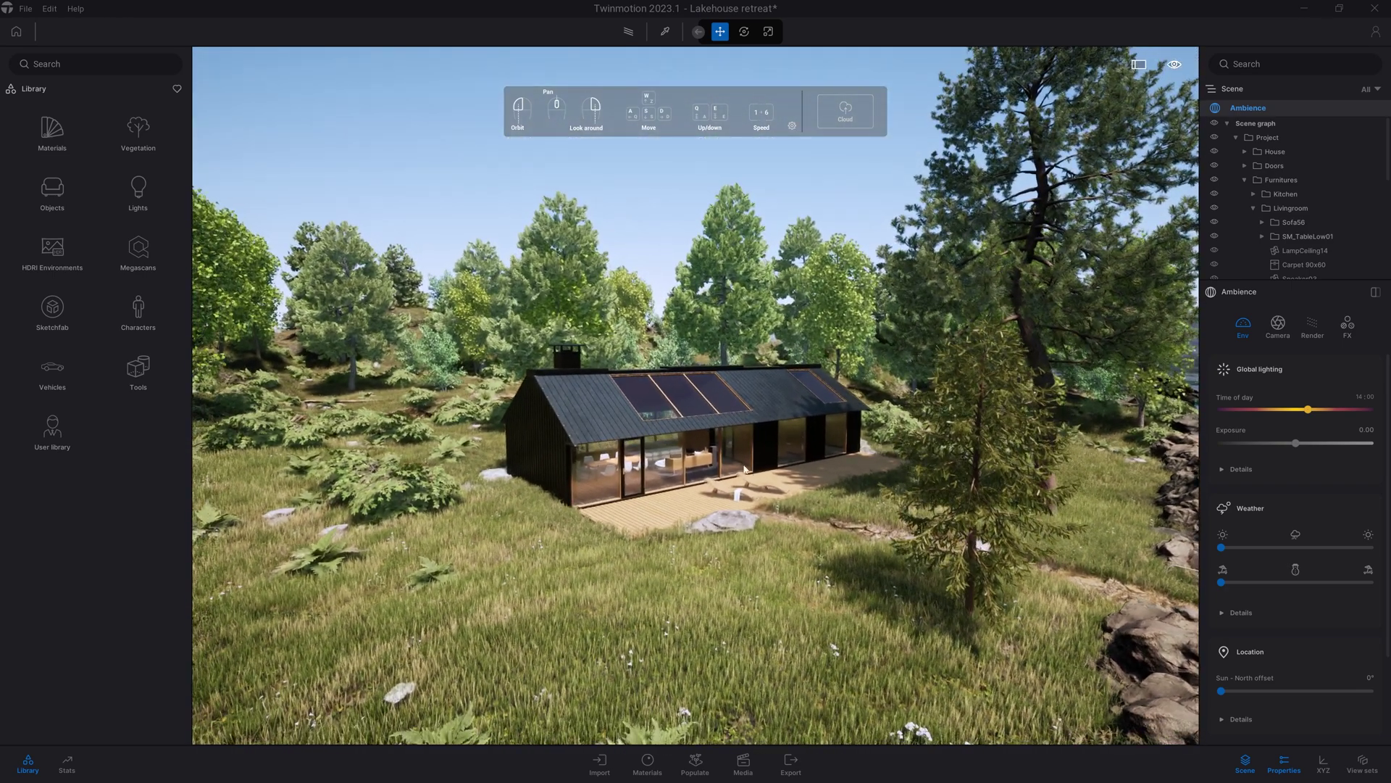
left_click(689, 410)
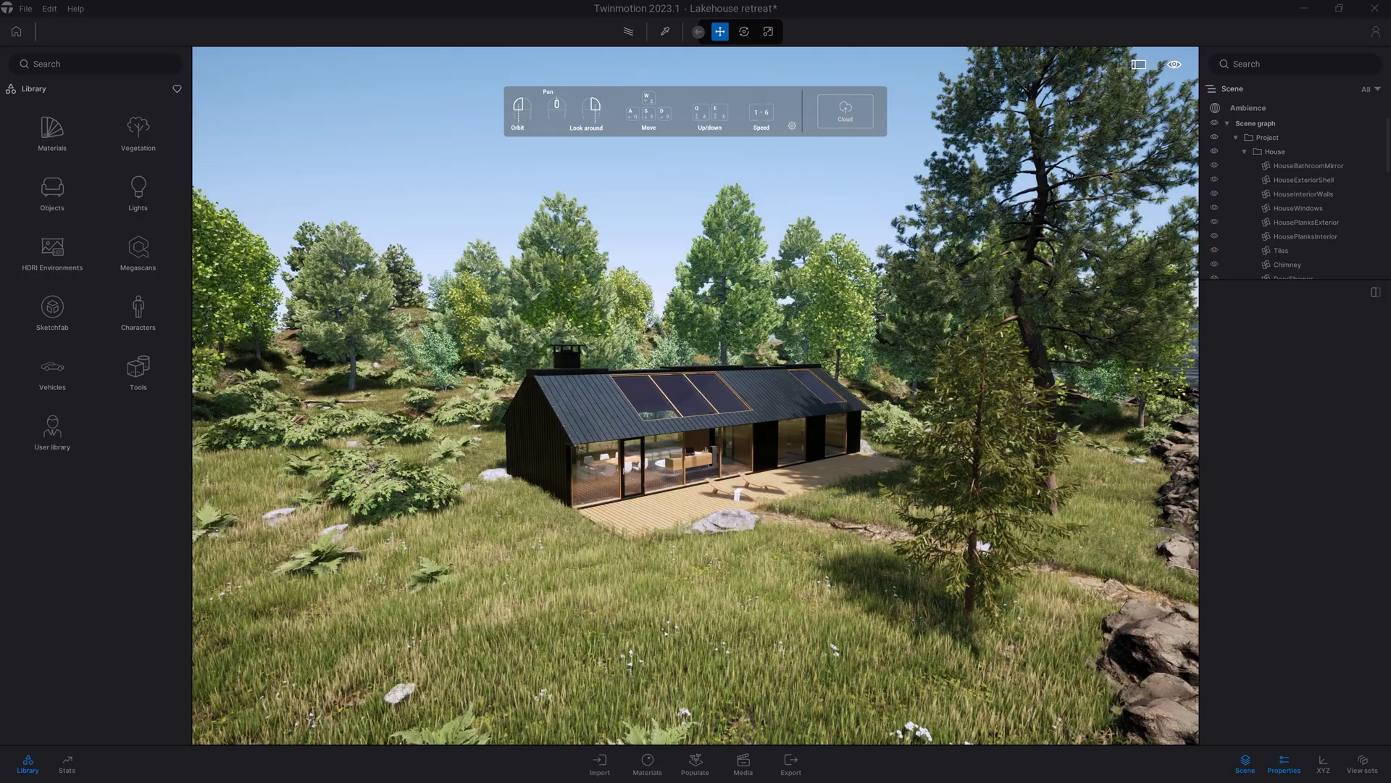
middle_click_drag(689, 421, 559, 449)
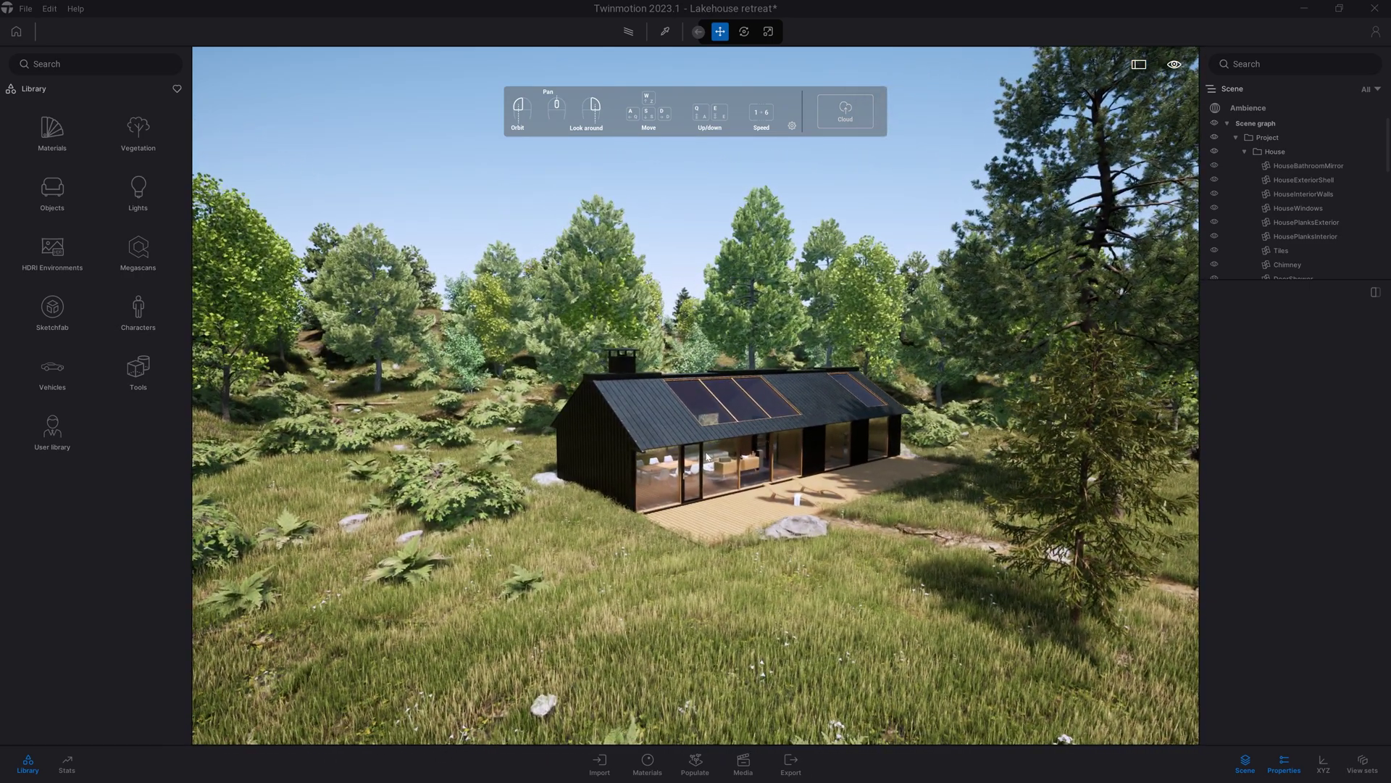
right_click_drag(740, 437, 837, 558)
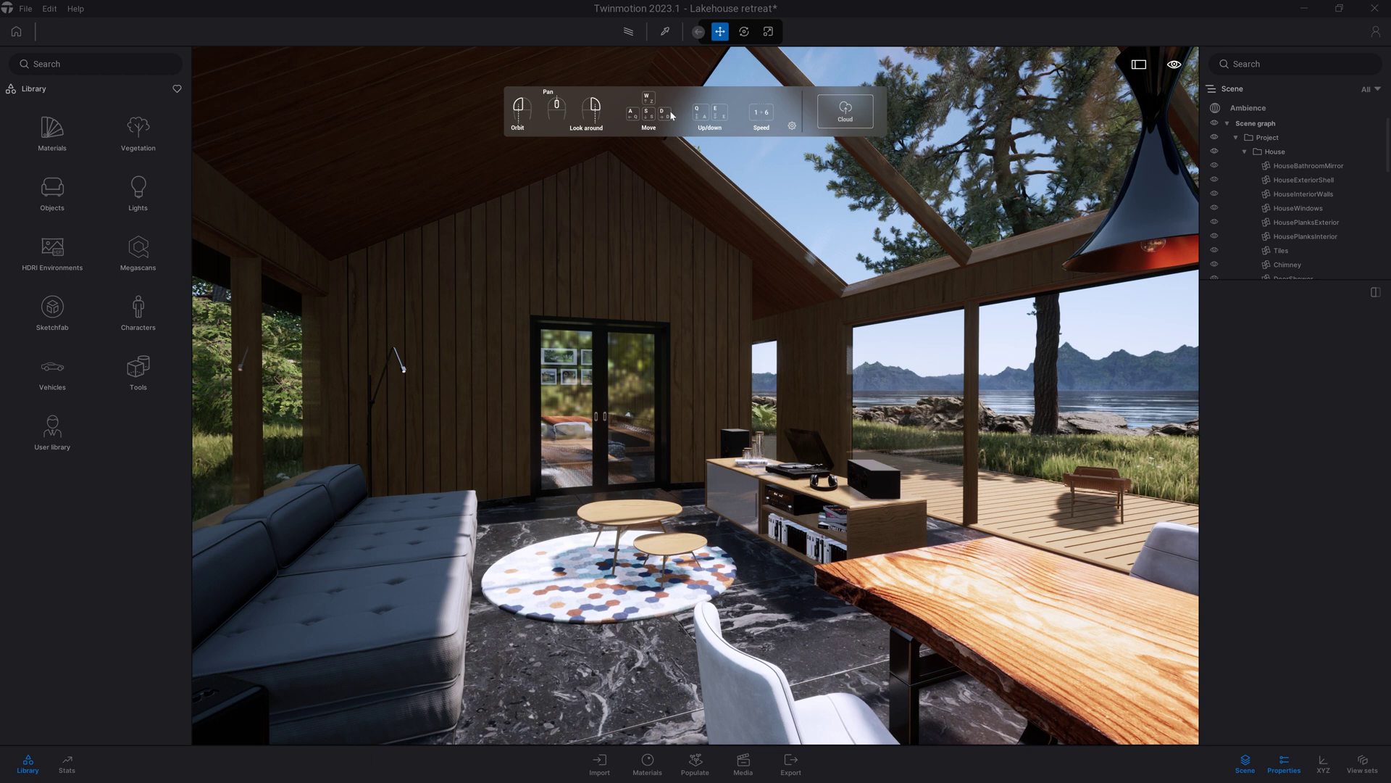
- Explore the living room interior by moving the camera forward, backward, sideways, up and down
key("w")
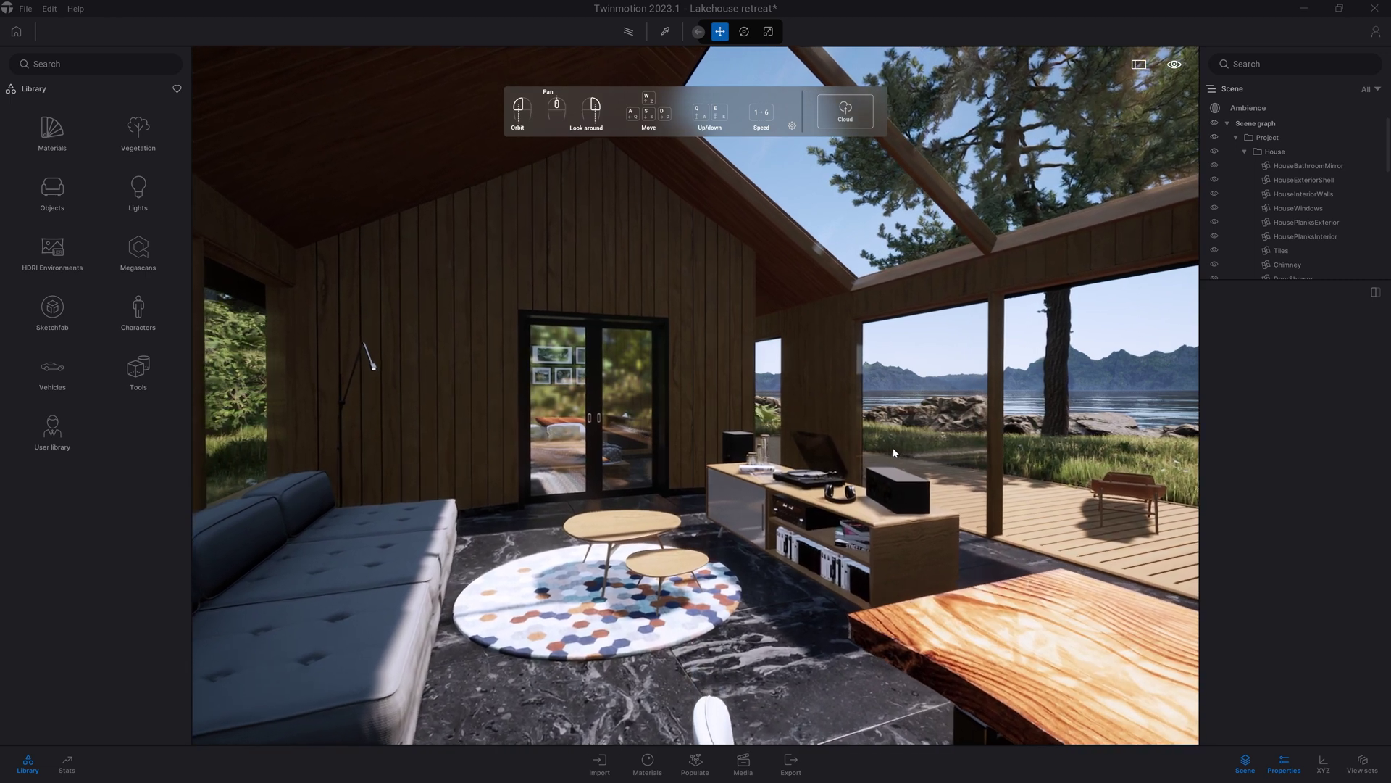
key("s")
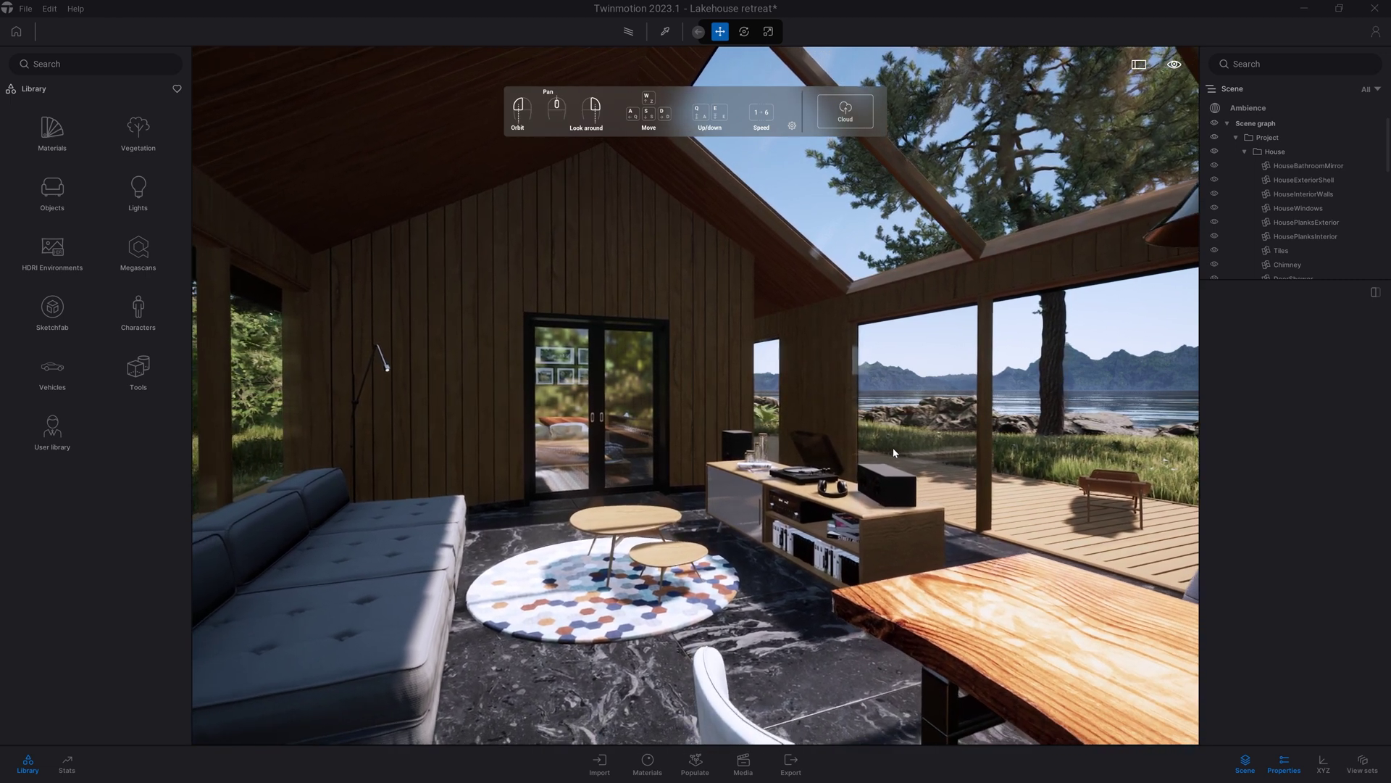
key("s")
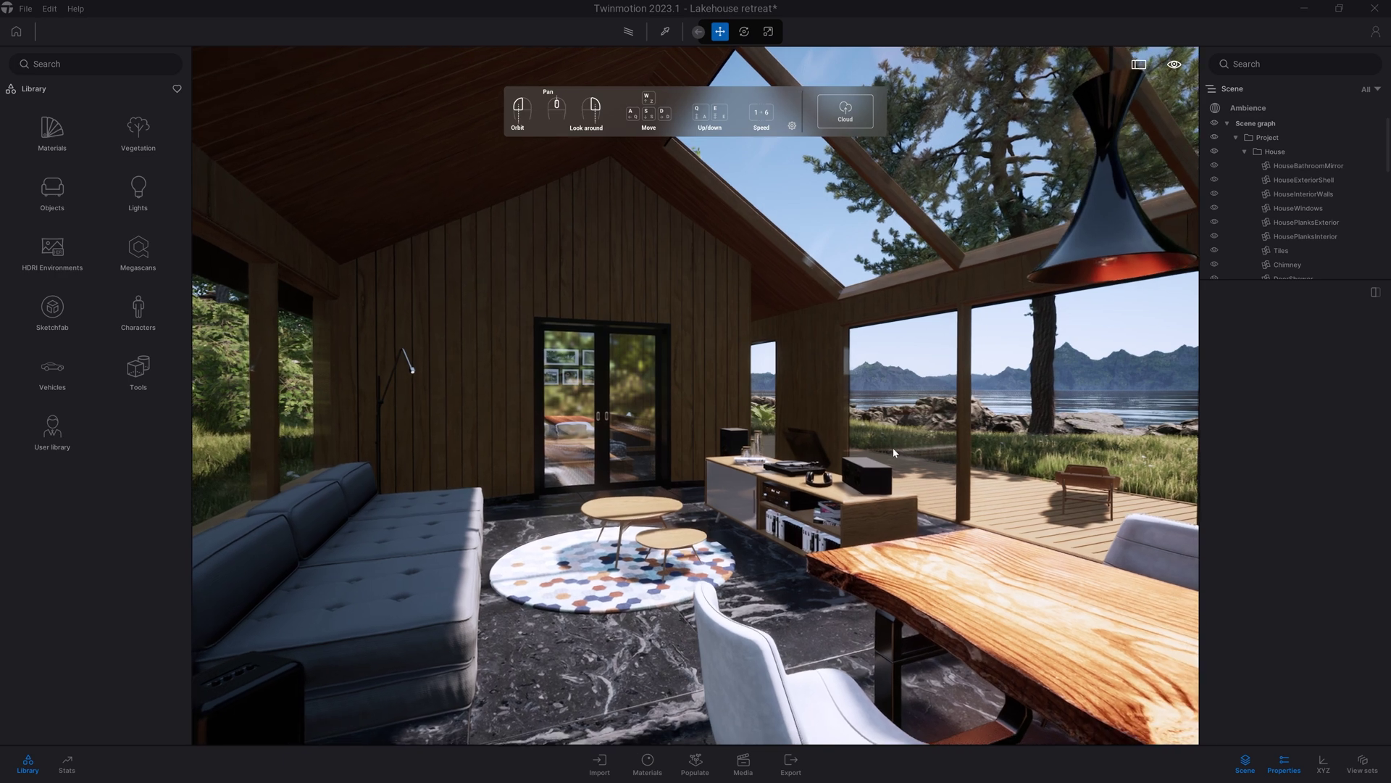
key("a")
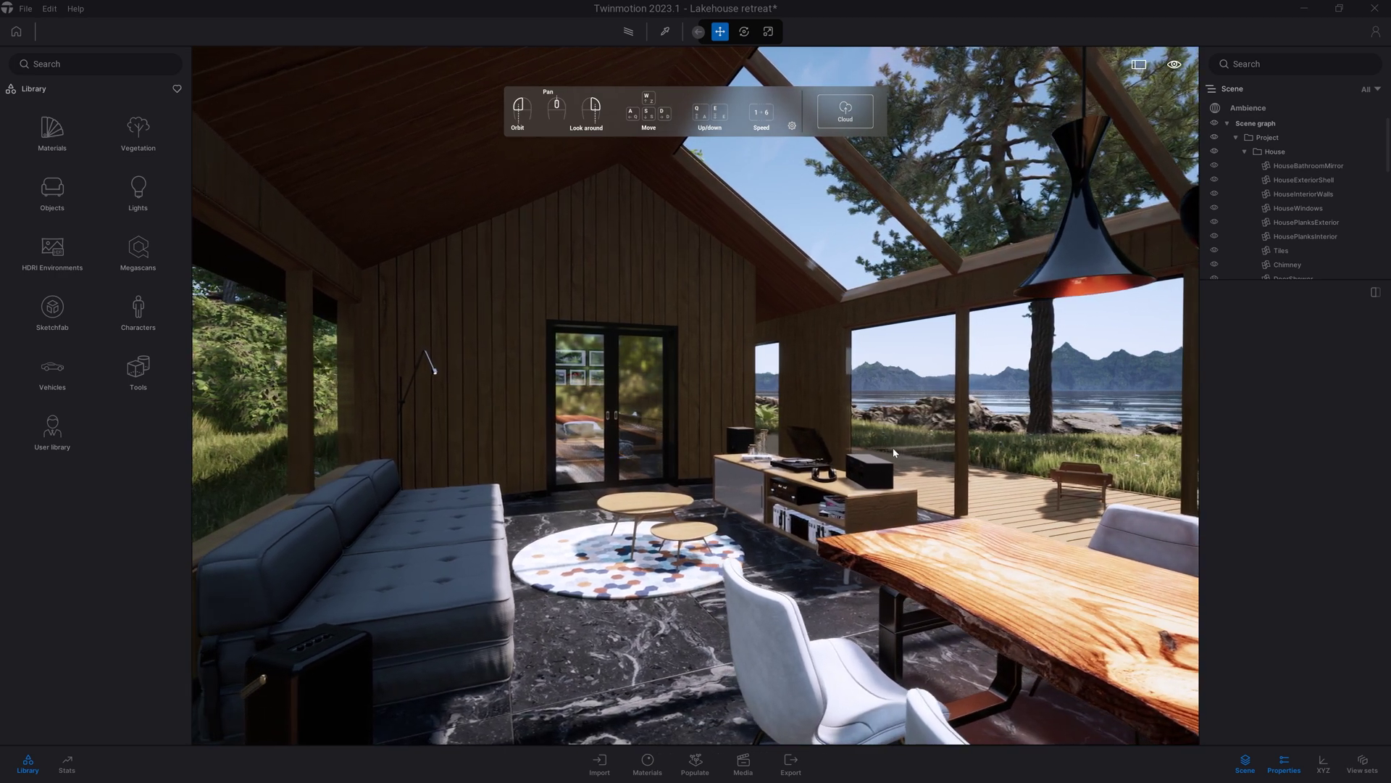
key("a")
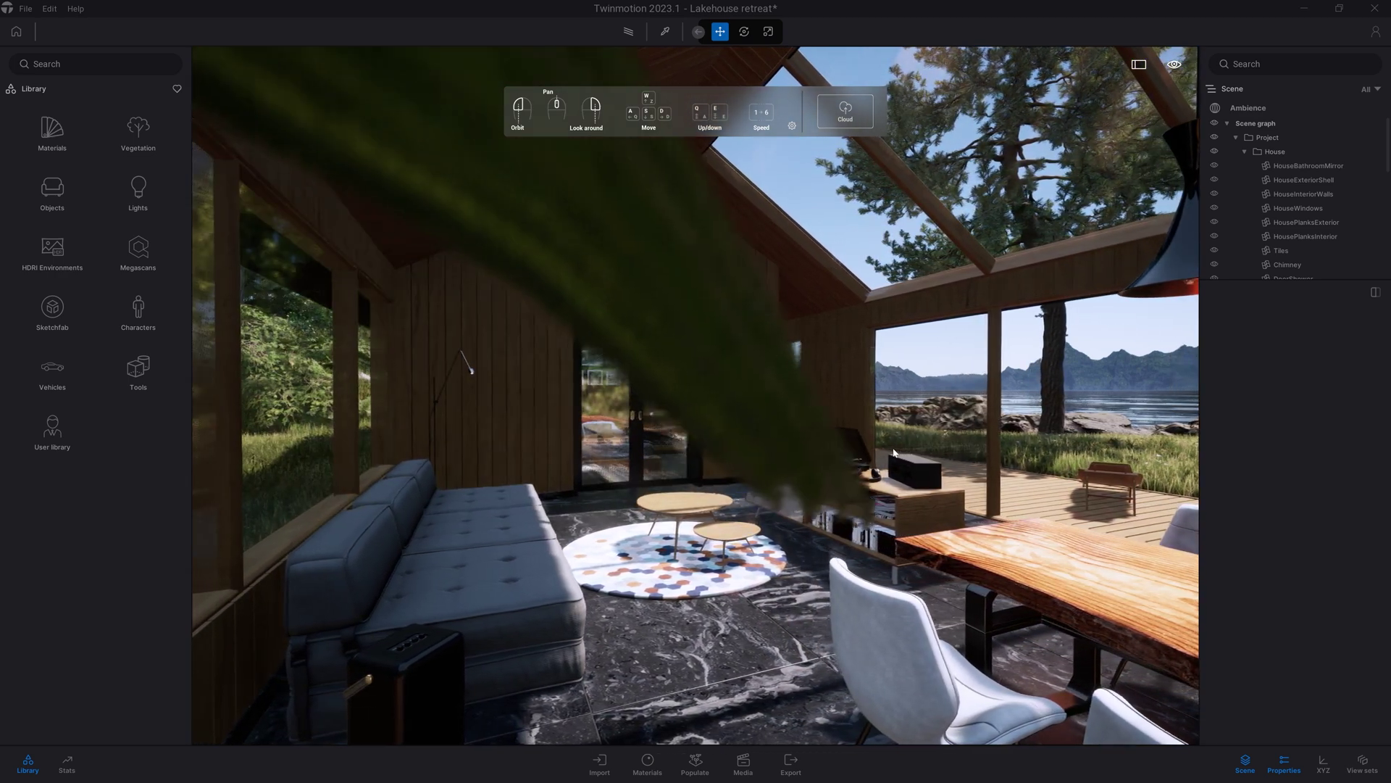
key("d")
key("d")
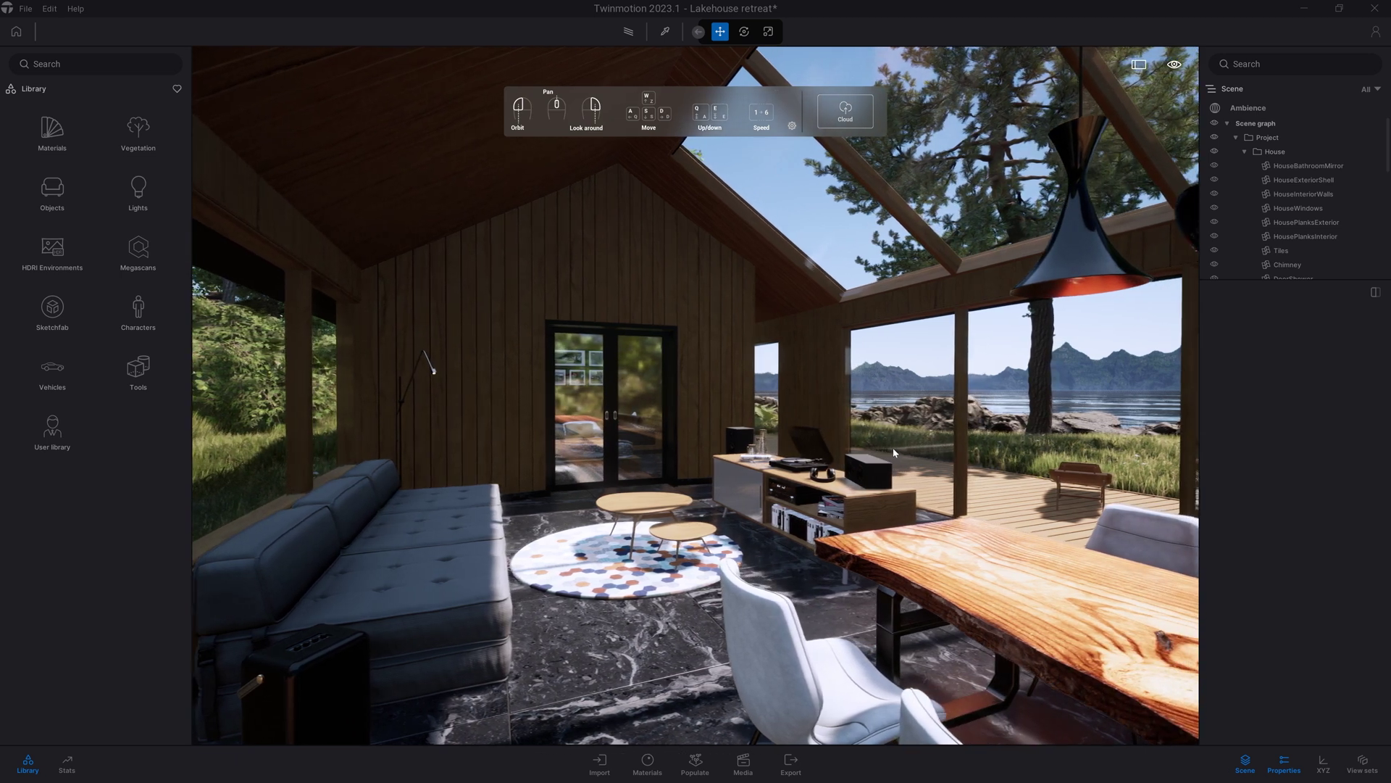
key("d")
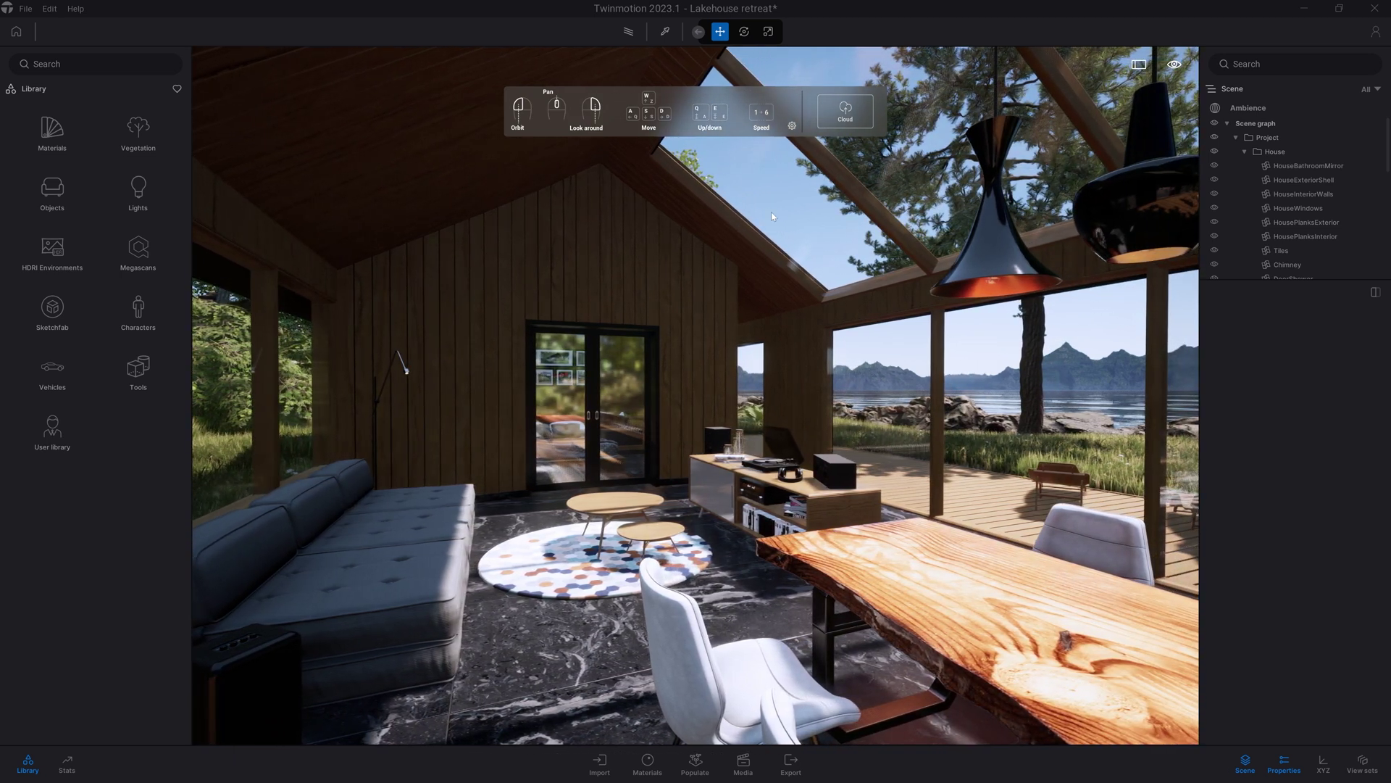
key("e")
key("q")
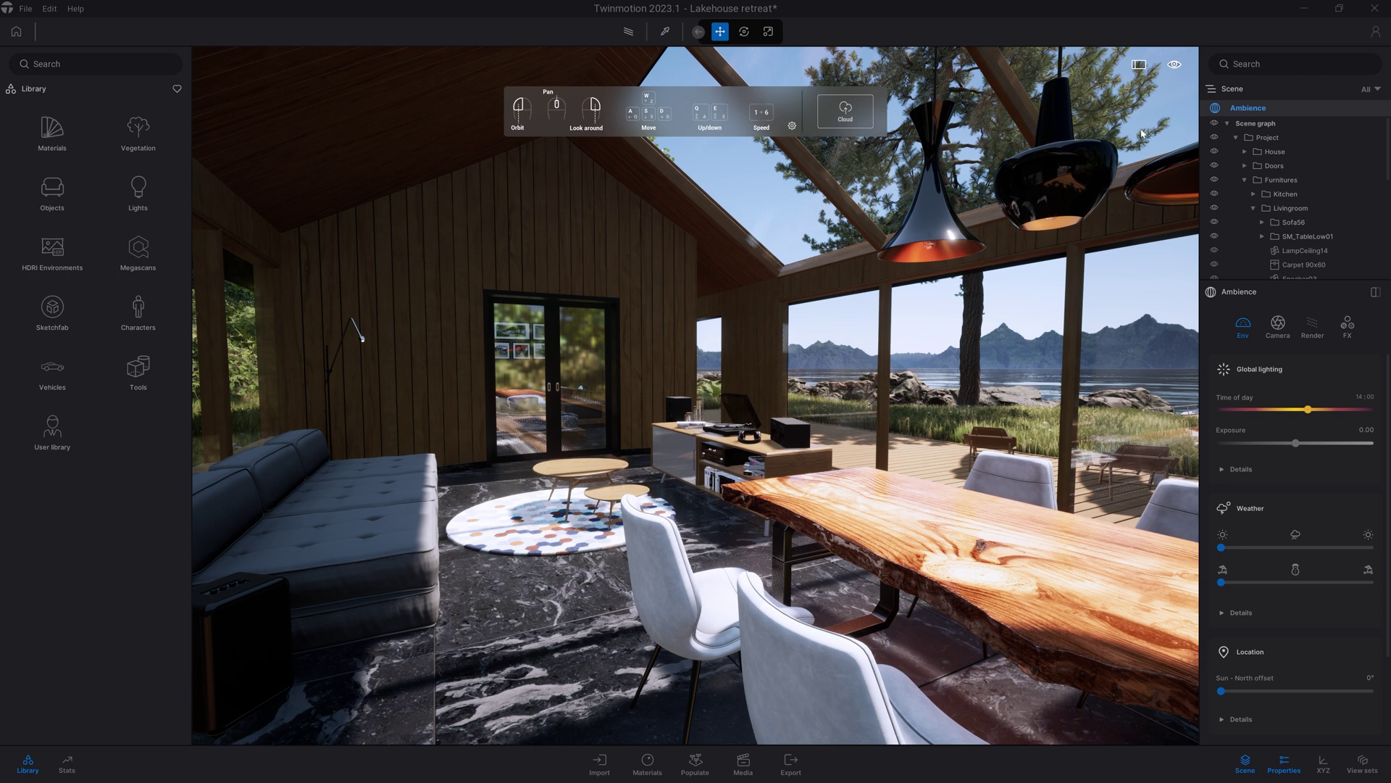
- Open the navigation speed options, look toward the dining table and move past it through the windows to the deck
left_click(1175, 66)
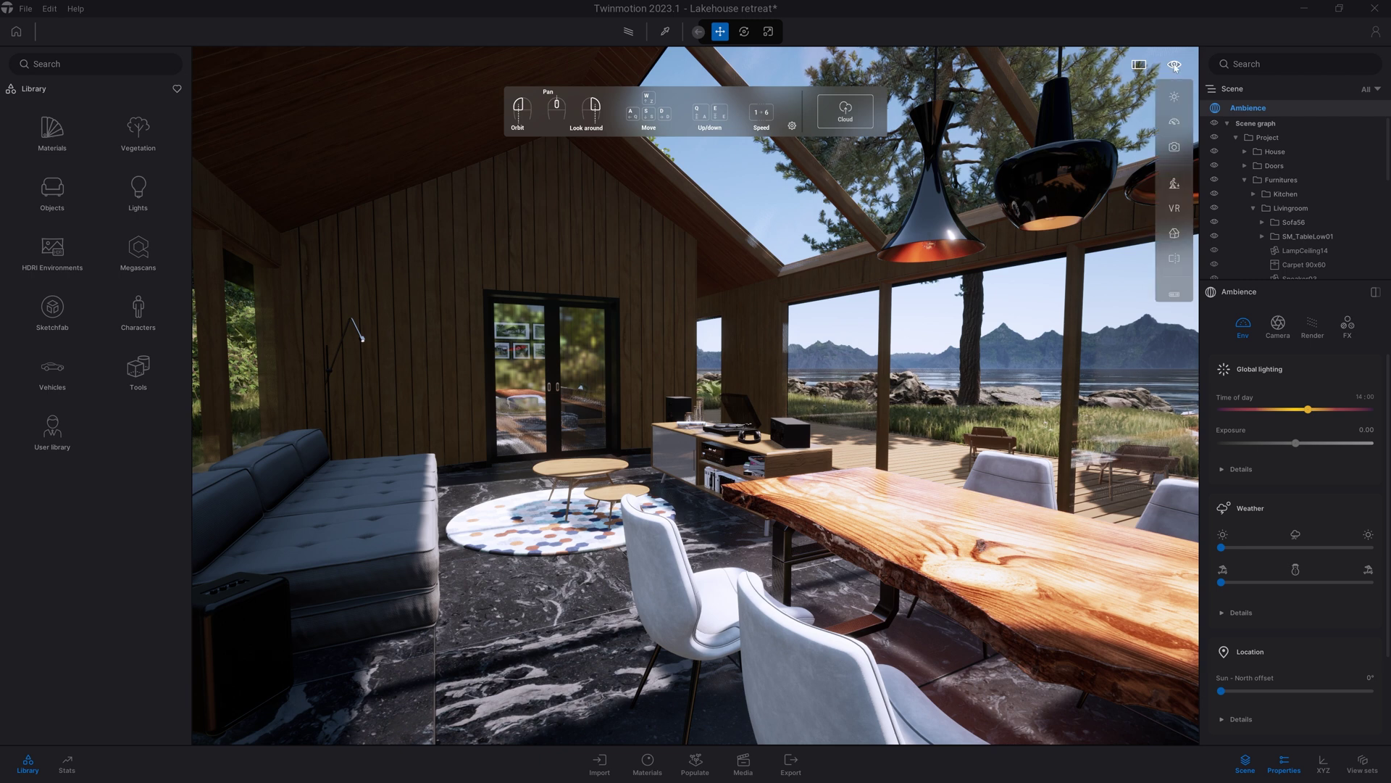
left_click(1175, 123)
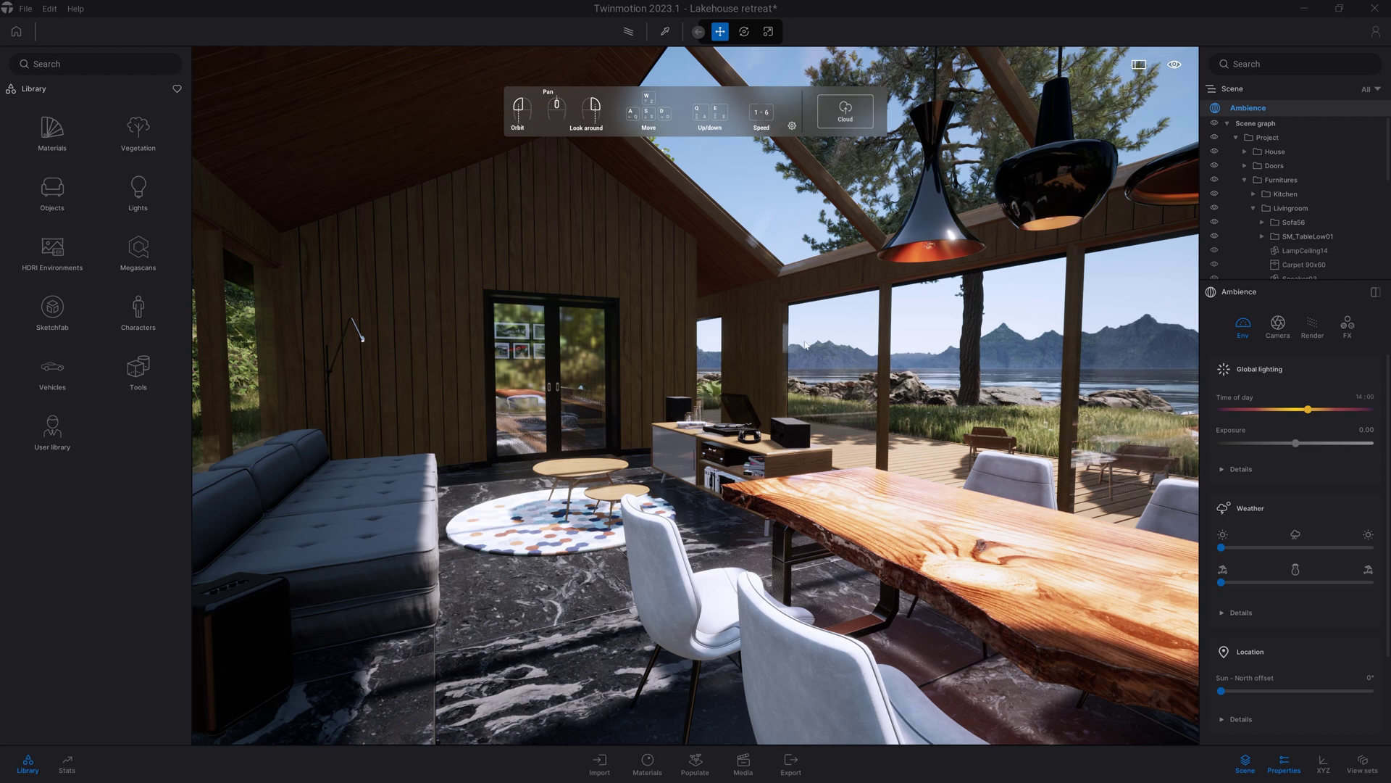
right_click_drag(804, 346, 1192, 346)
key("w")
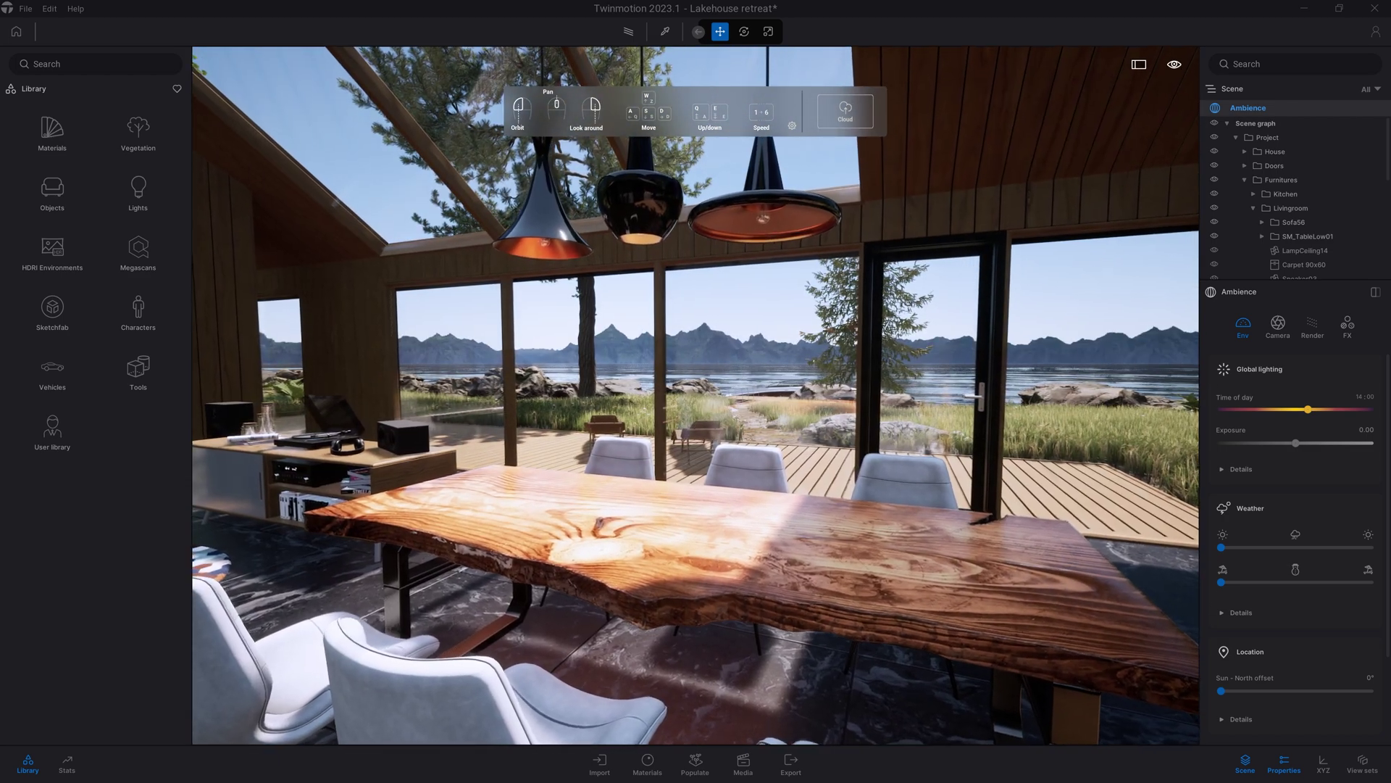
key("w")
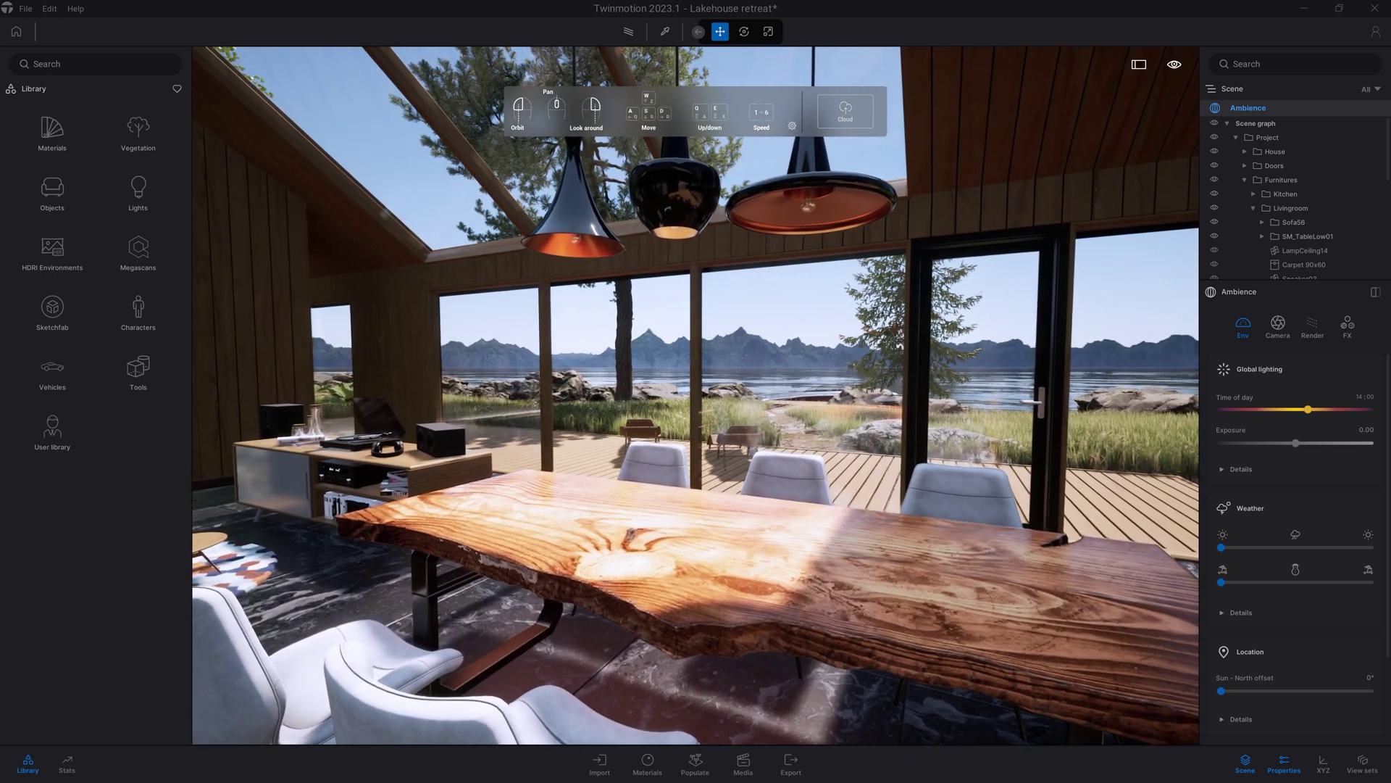
key("w")
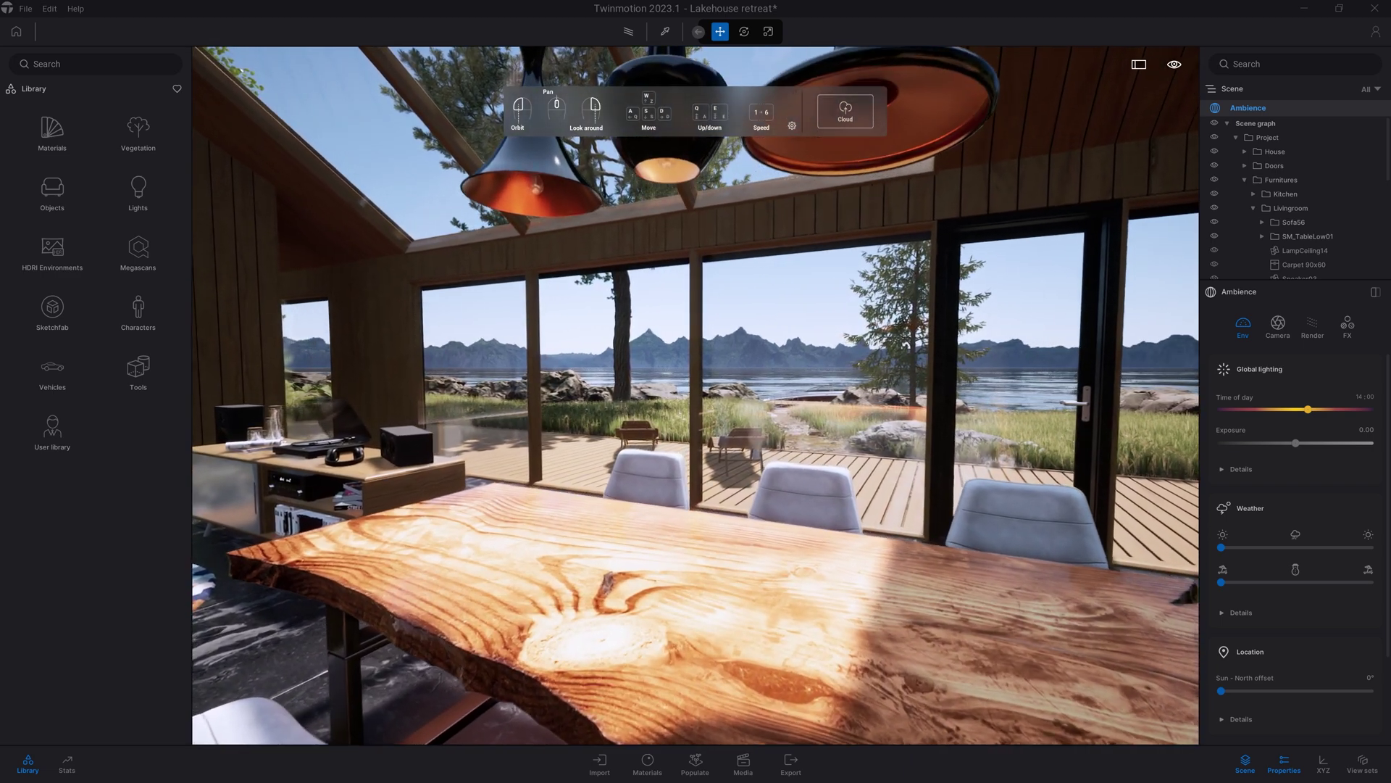
key("w")
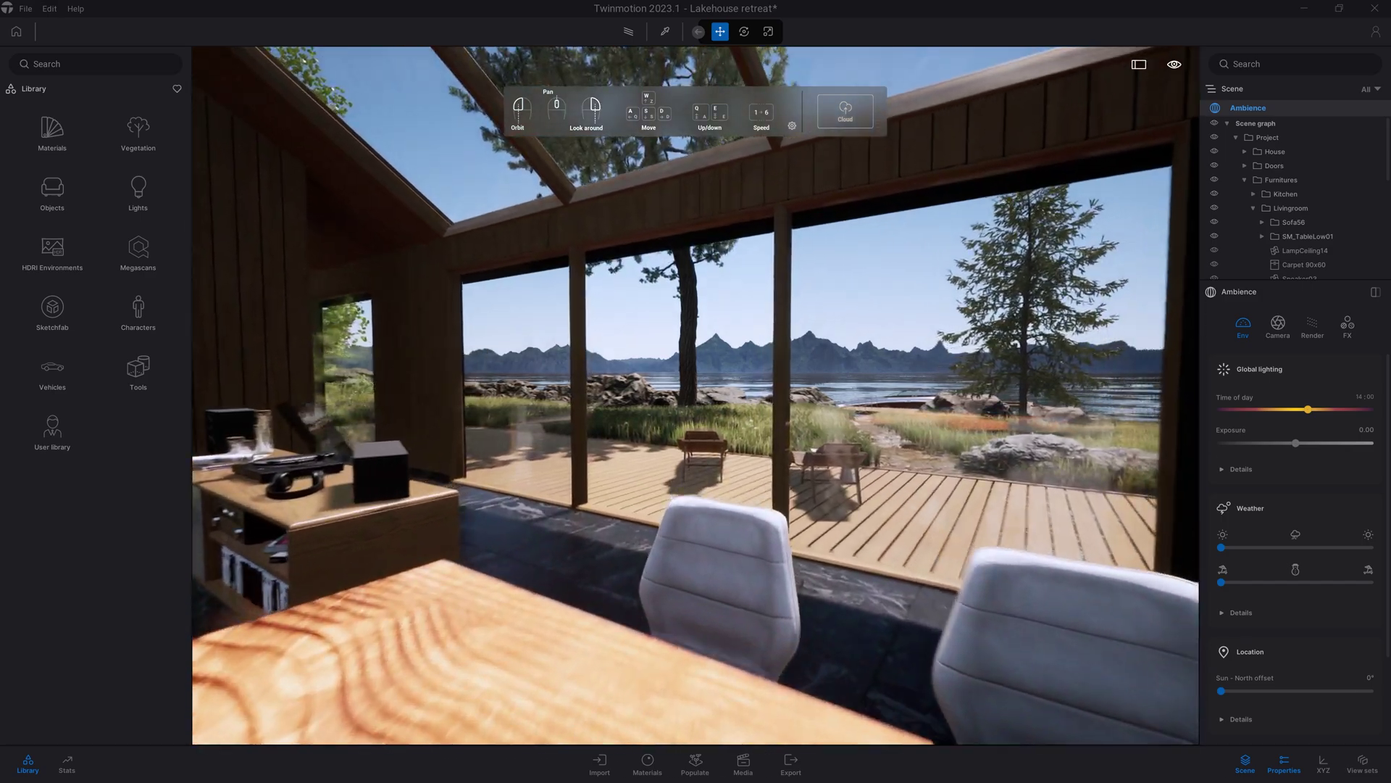
key("w")
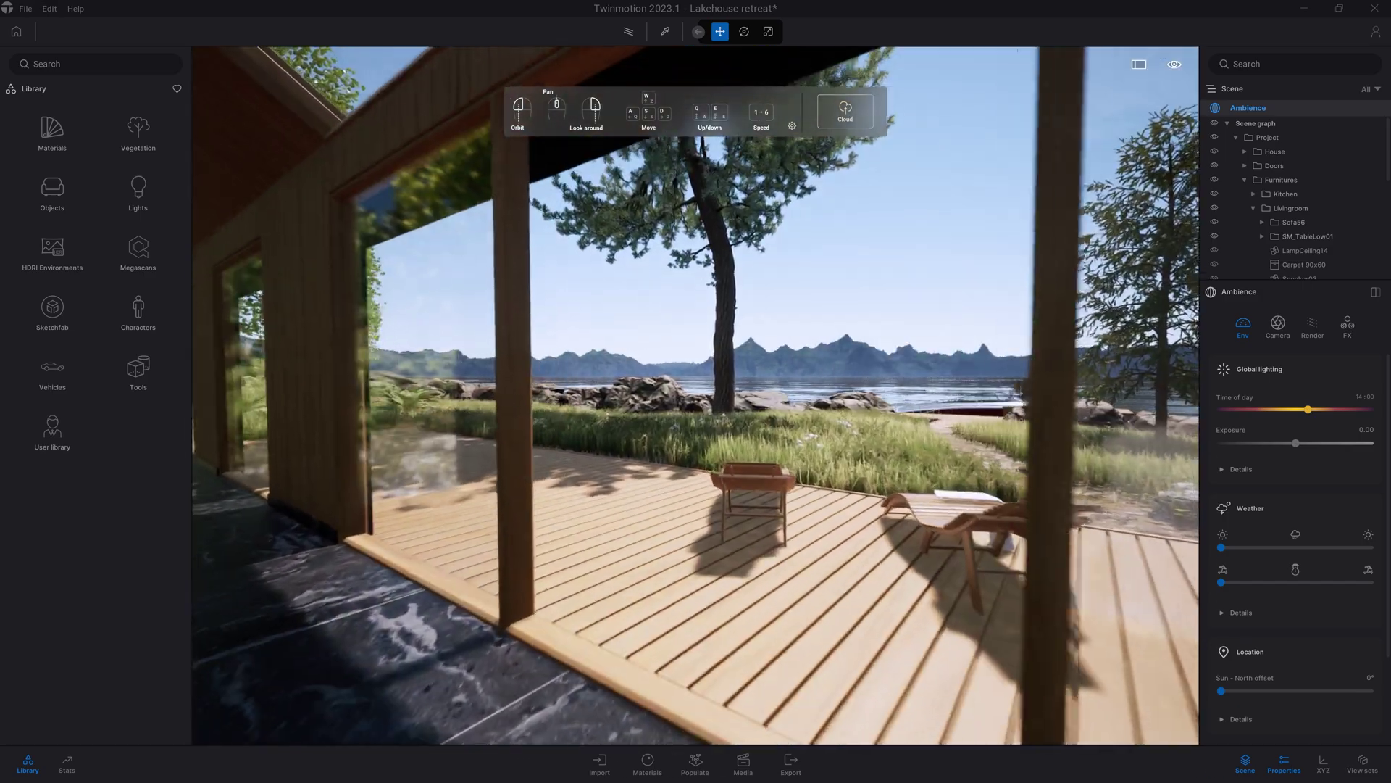
- Fly out over the lake, rise to view the whole island, and return past the dock to the house
key("w")
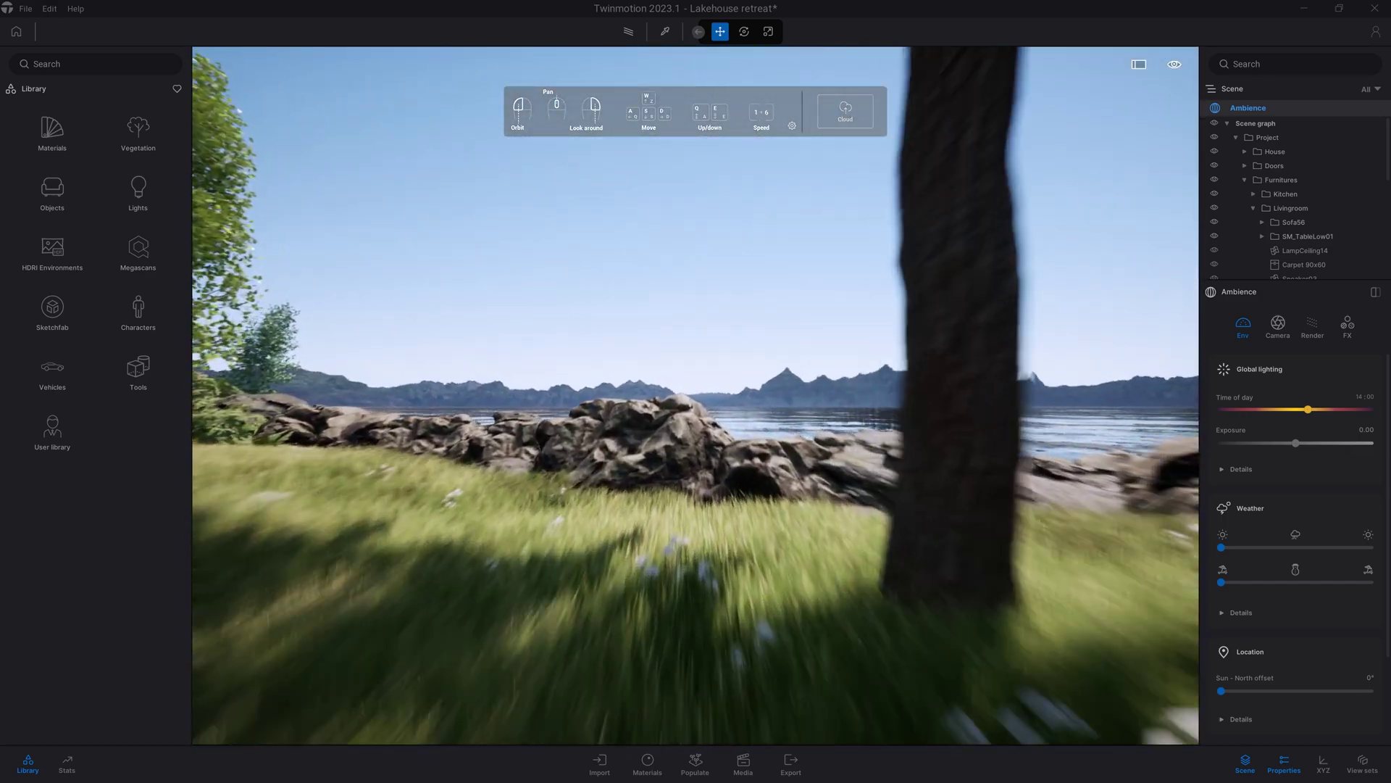
key("w")
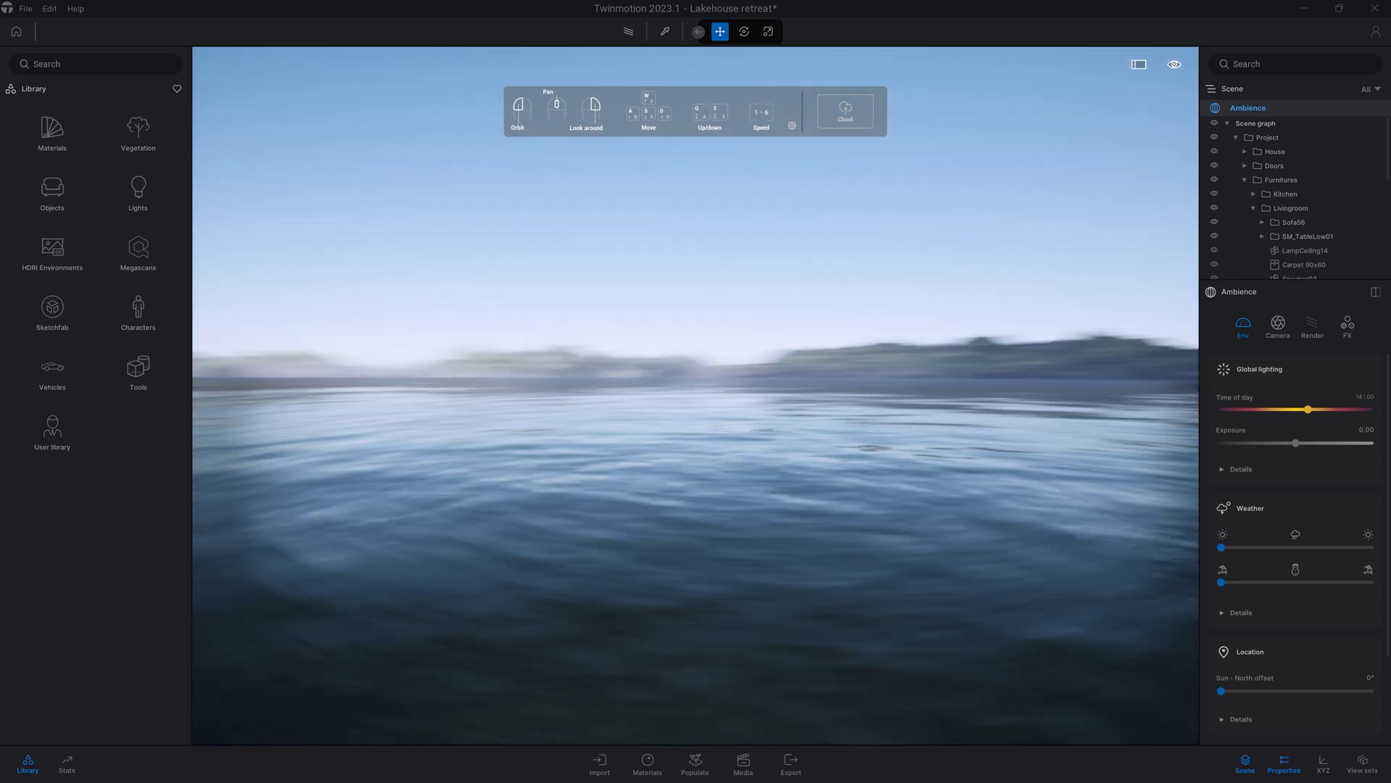
key("w")
key("e")
key("w")
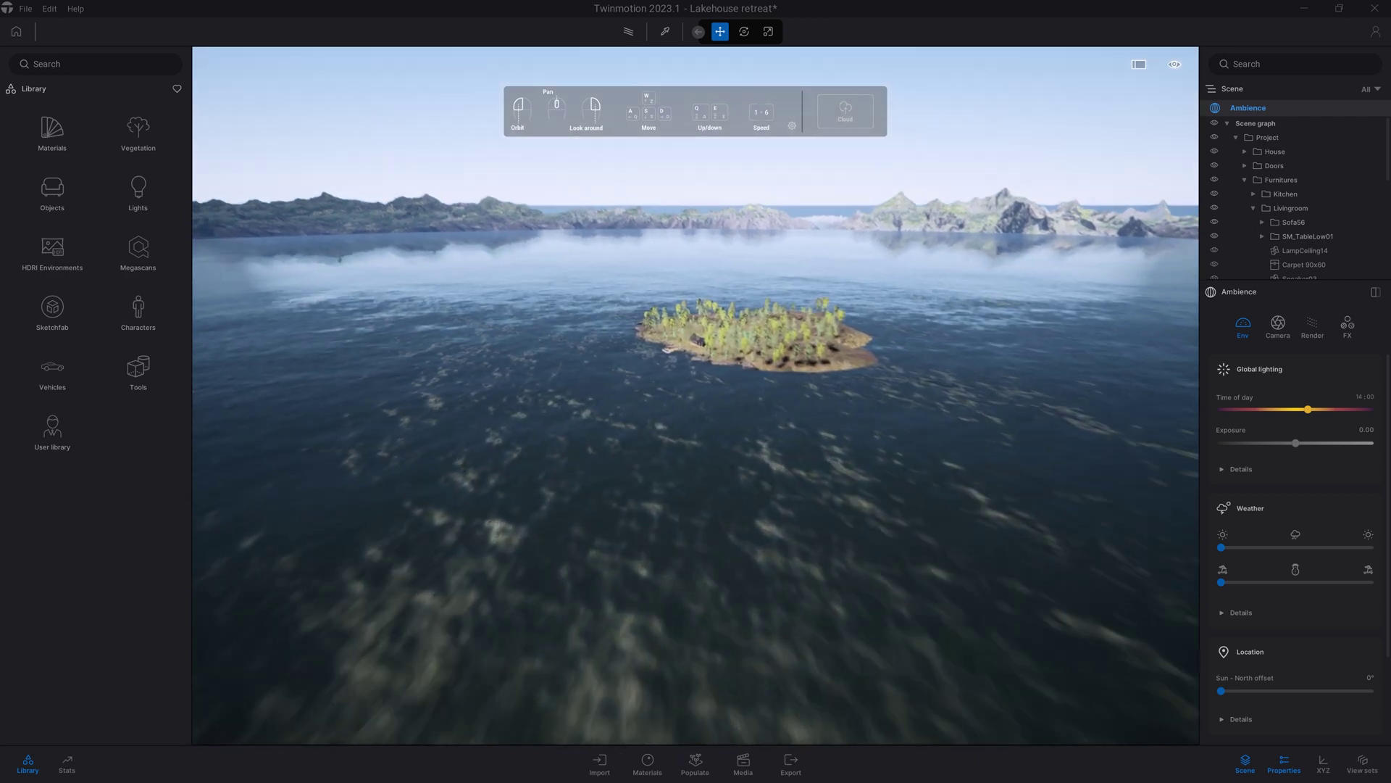
key("w")
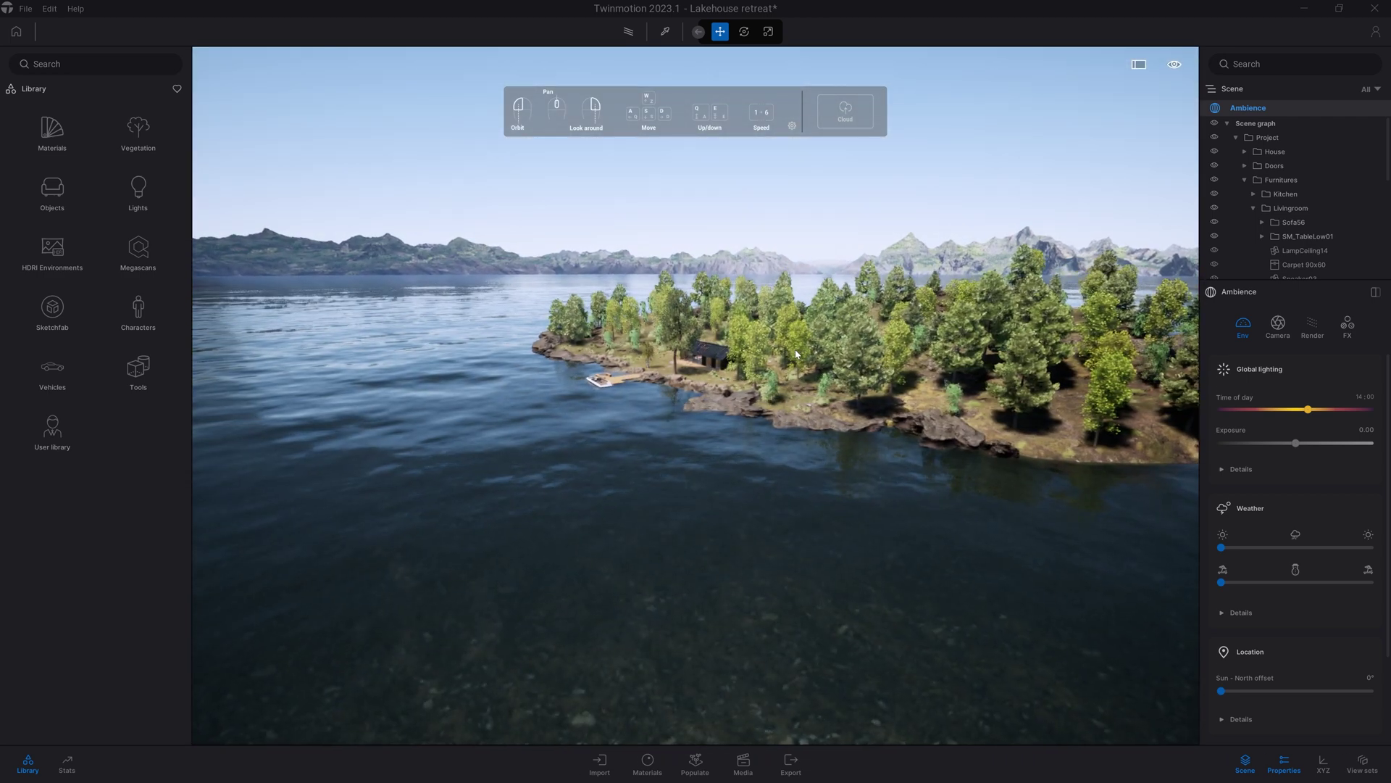
key("w")
key("w")
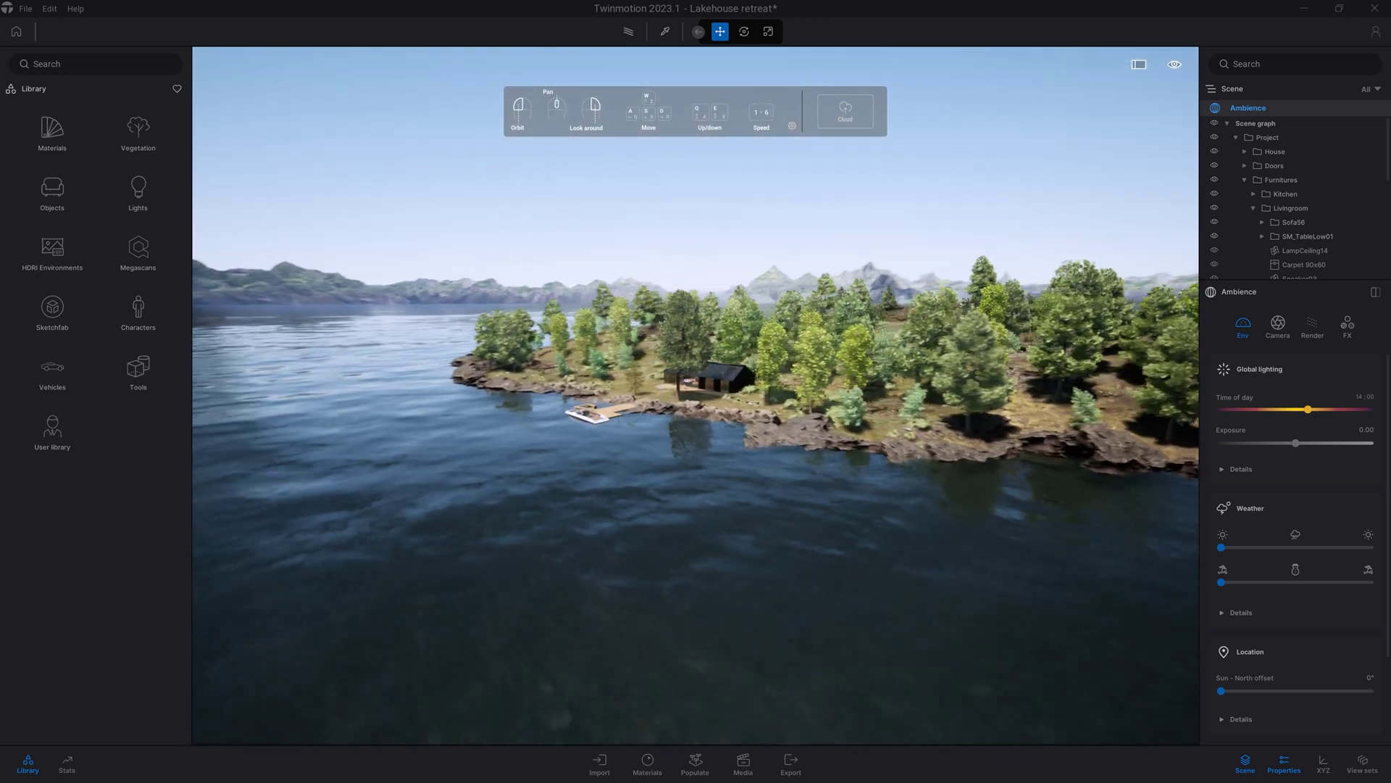
key("w")
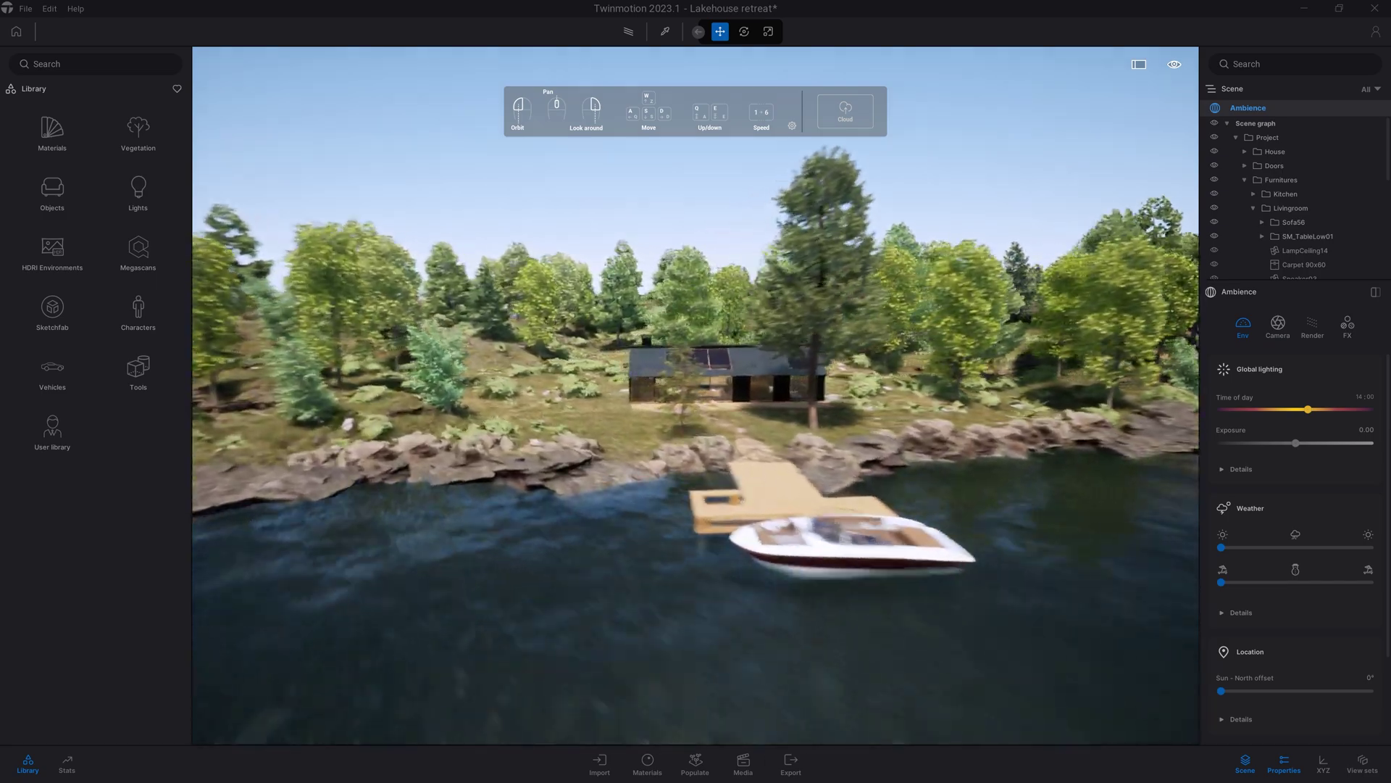
key("w")
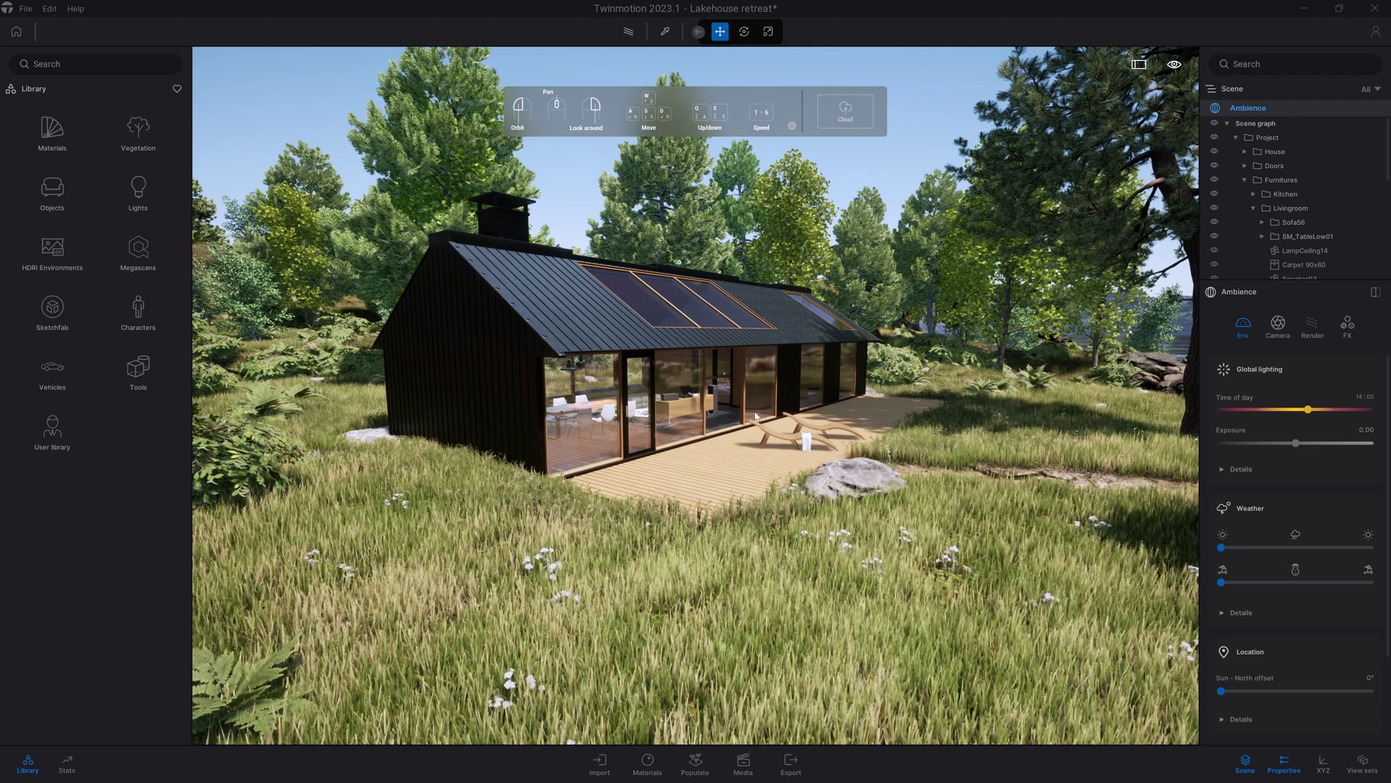
- Move the camera around the house to a view along the wooden deck with the two loungers
key("w")
right_click_drag(755, 414, 405, 415)
key("d")
key("w")
right_click_drag(754, 415, 677, 384)
key("w")
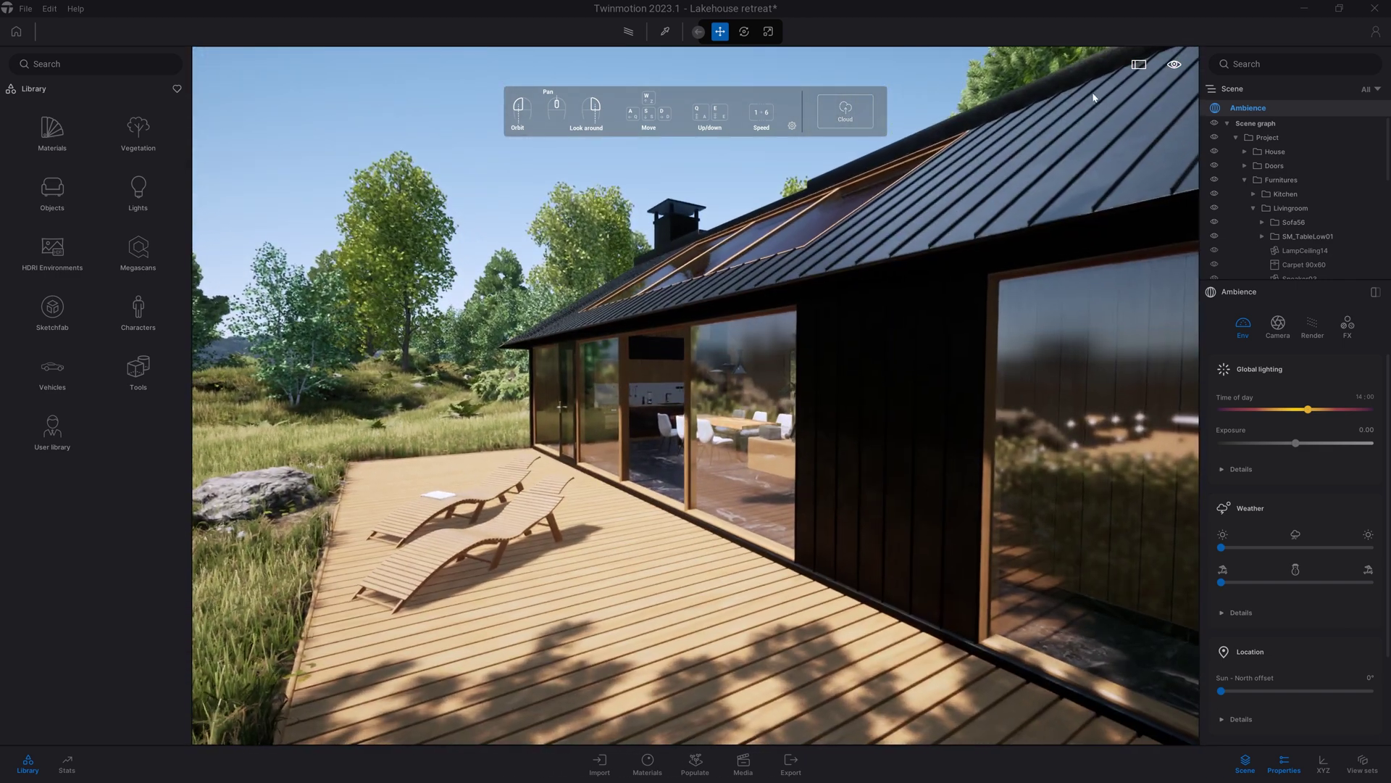
- Switch the navigation to Pedestrian mode and walk along the deck past the loungers toward the living room's open glass front
left_click(1175, 66)
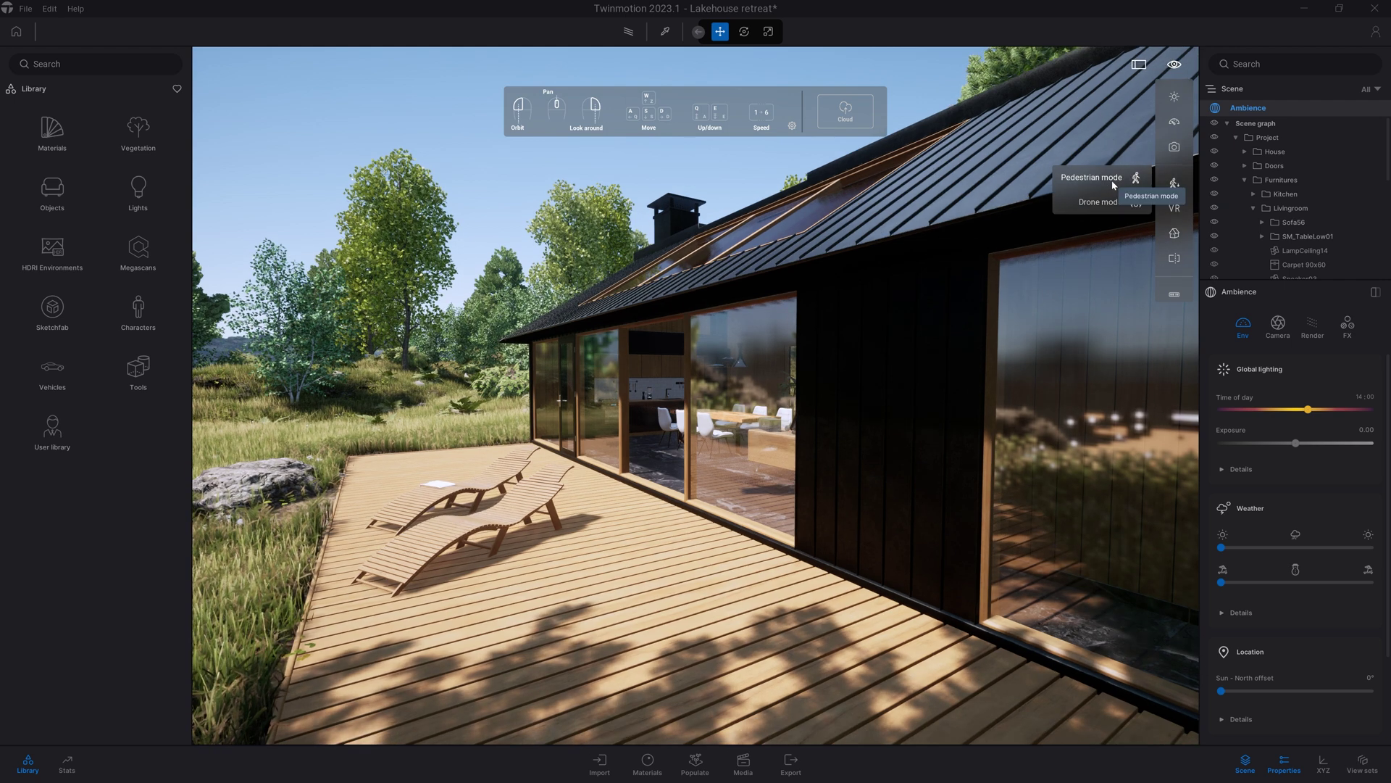
left_click(1101, 177)
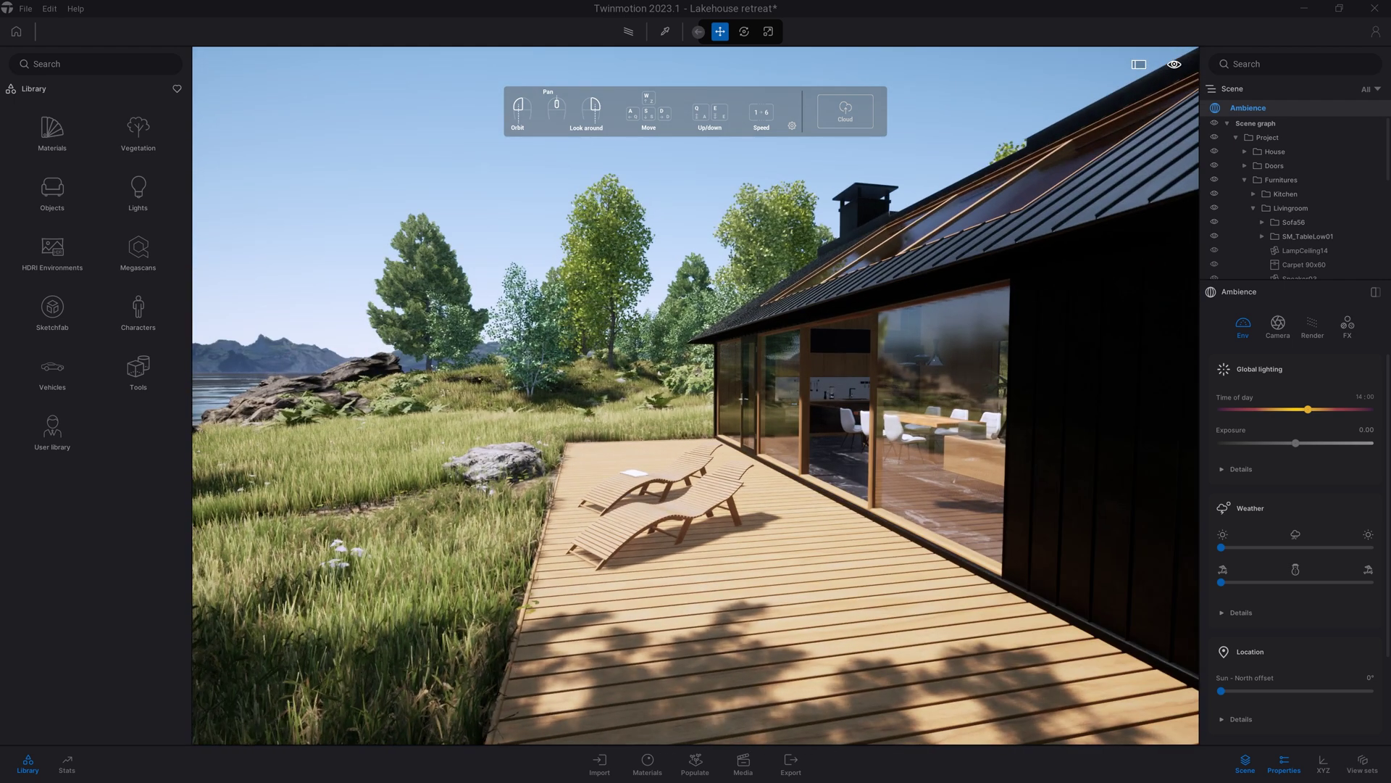
key("w")
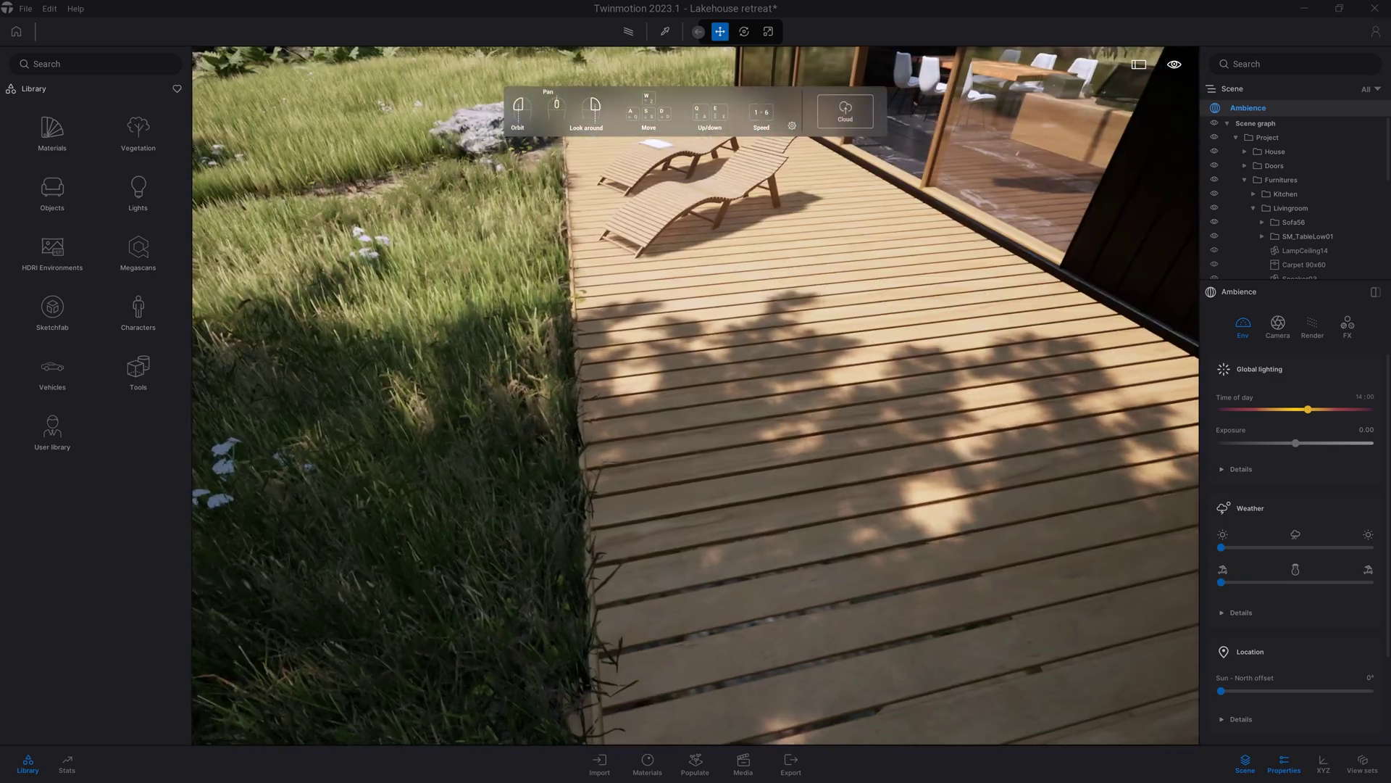
key("w")
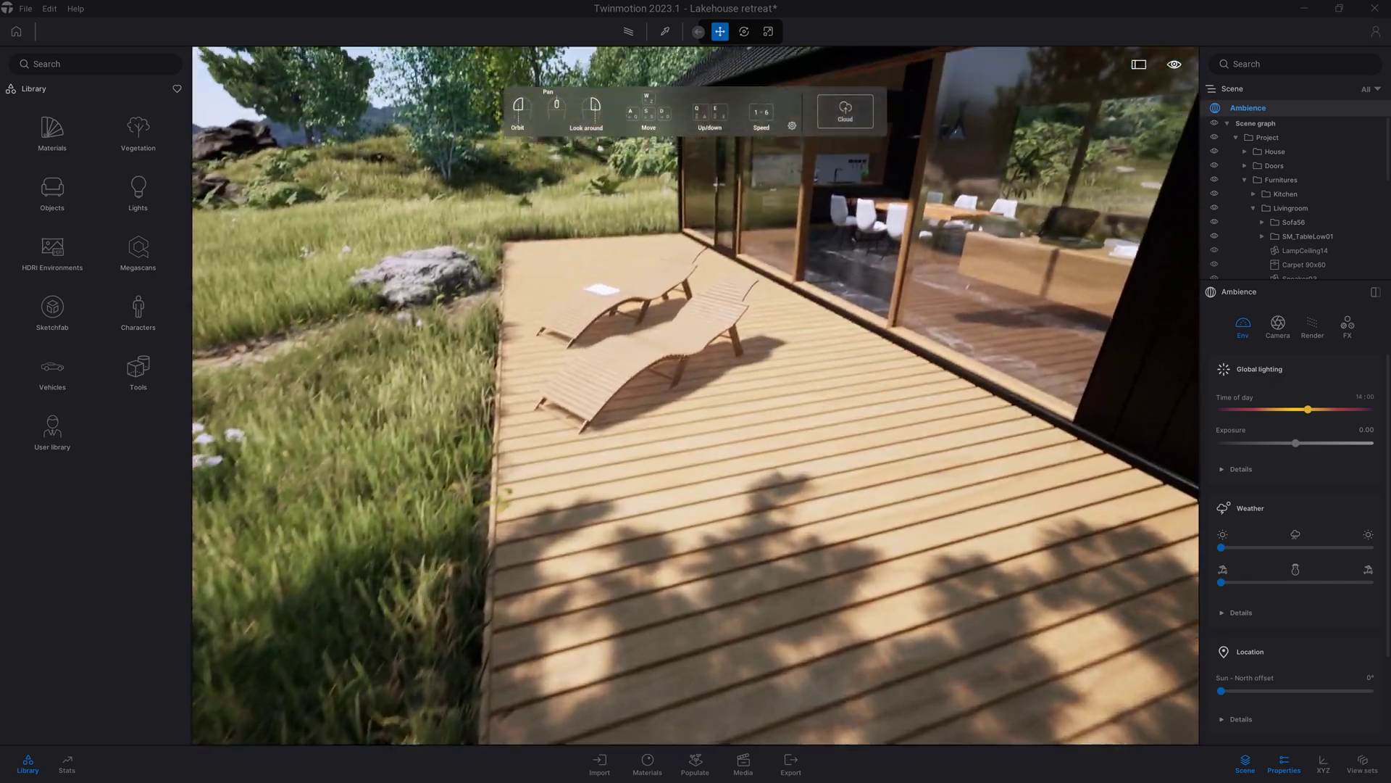
key("w")
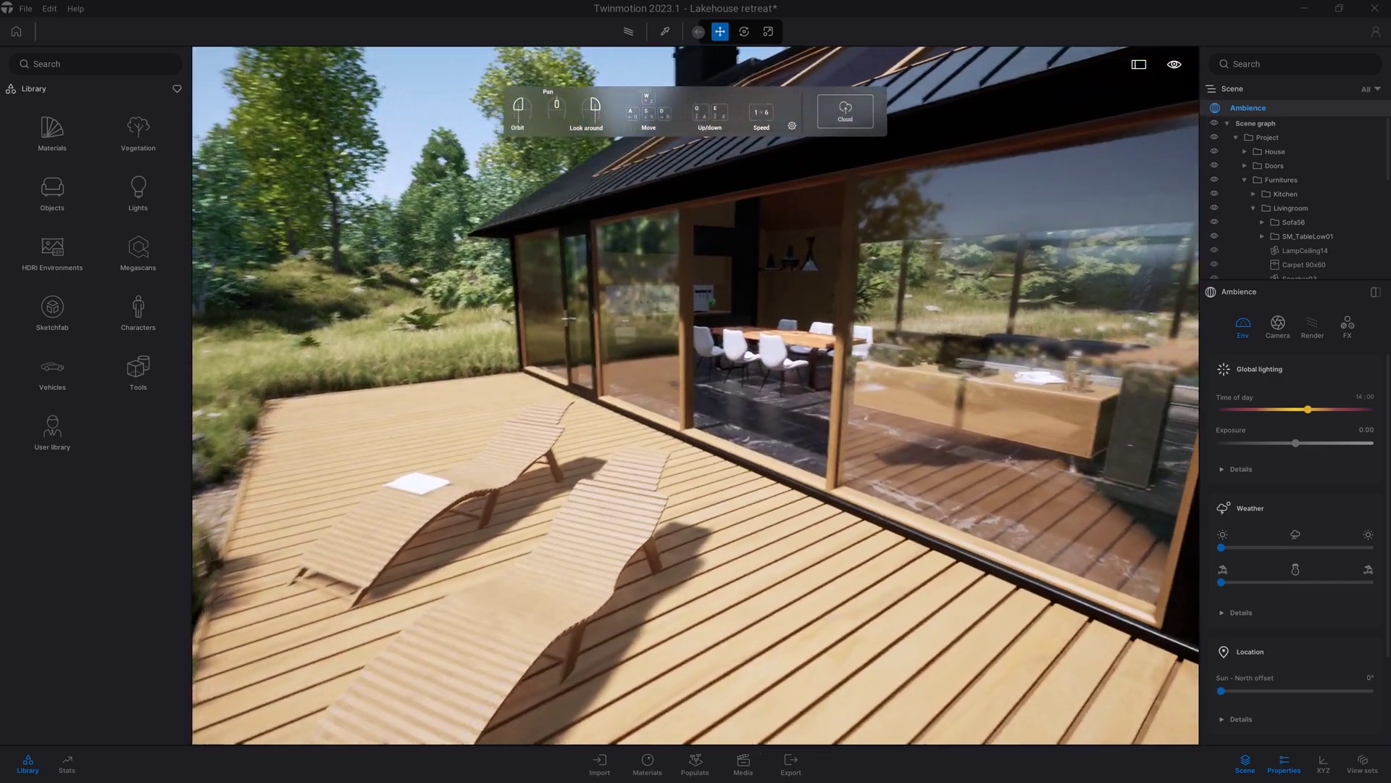
key("w")
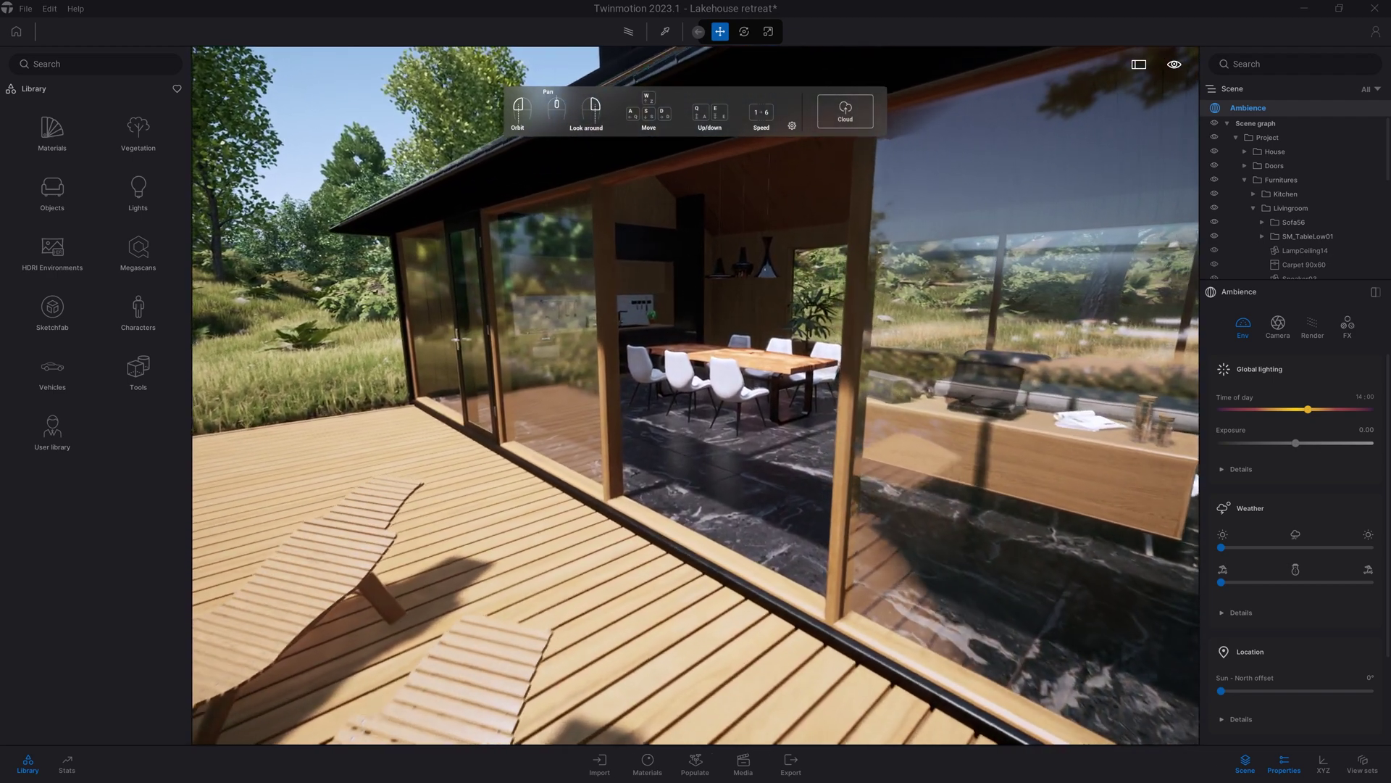
- Walk through the open glass front into the living room, look around the interior, and turn back toward the deck and lake
key("w")
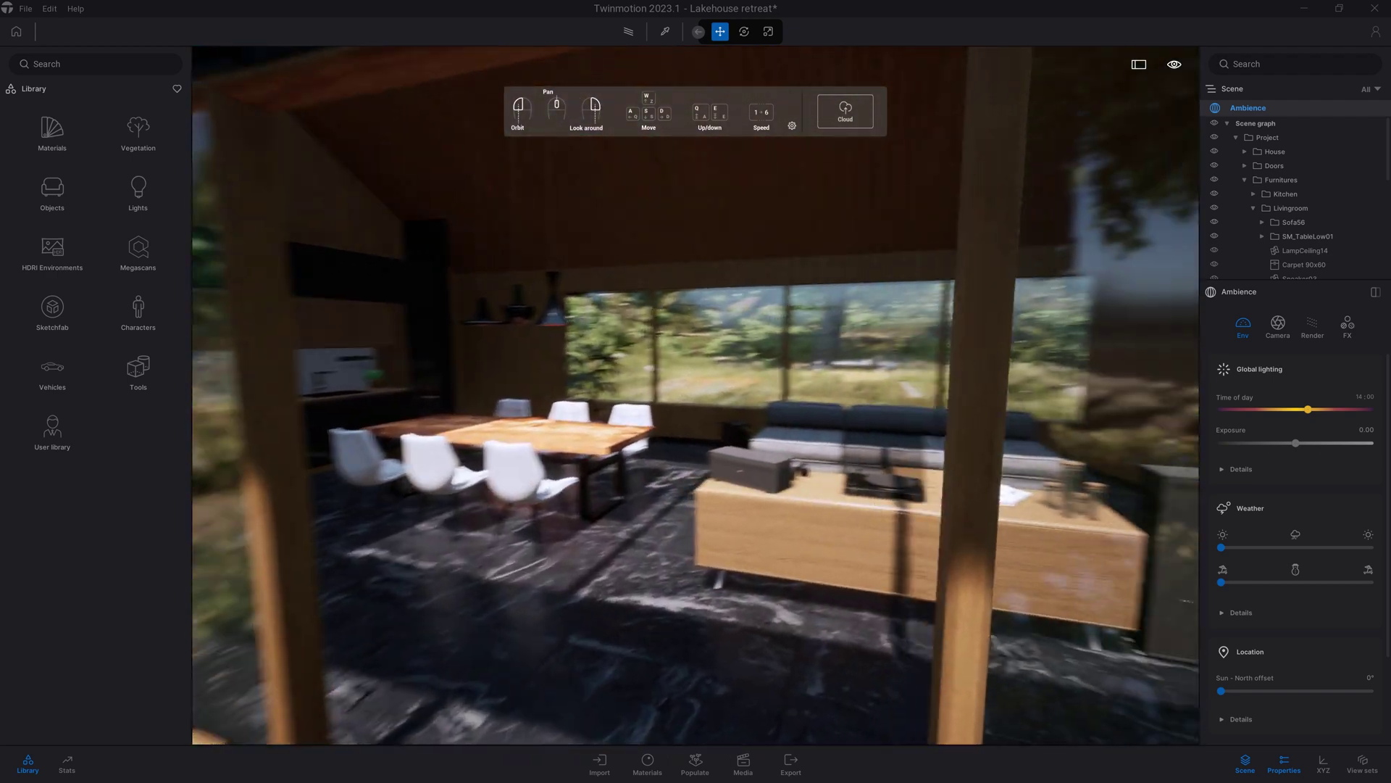
key("w")
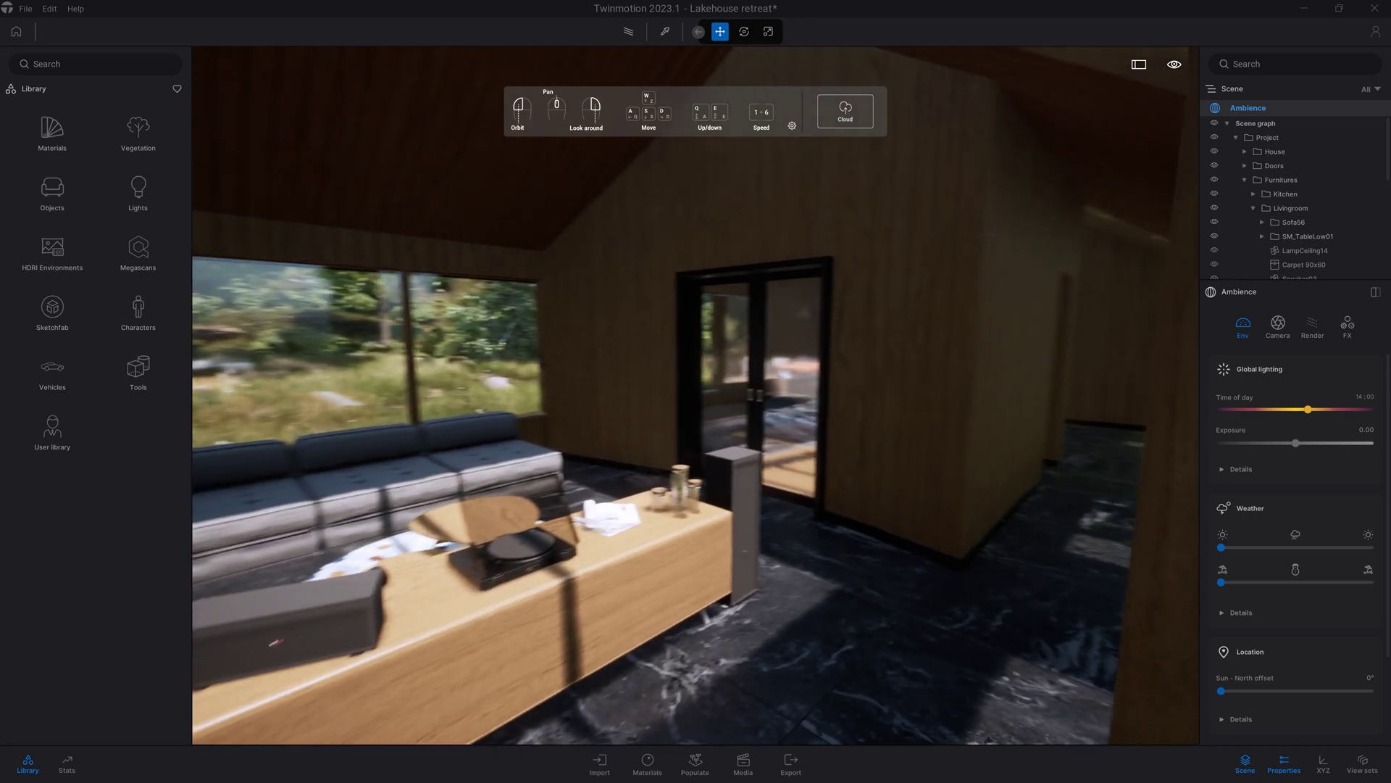
key("w")
mouse_move(605, 319)
right_mouse_down()
mouse_move(836, 319)
mouse_move(602, 333)
right_mouse_up()
right_click_drag(764, 329, 348, 356)
key("w")
right_click_drag(844, 450, 790, 332)
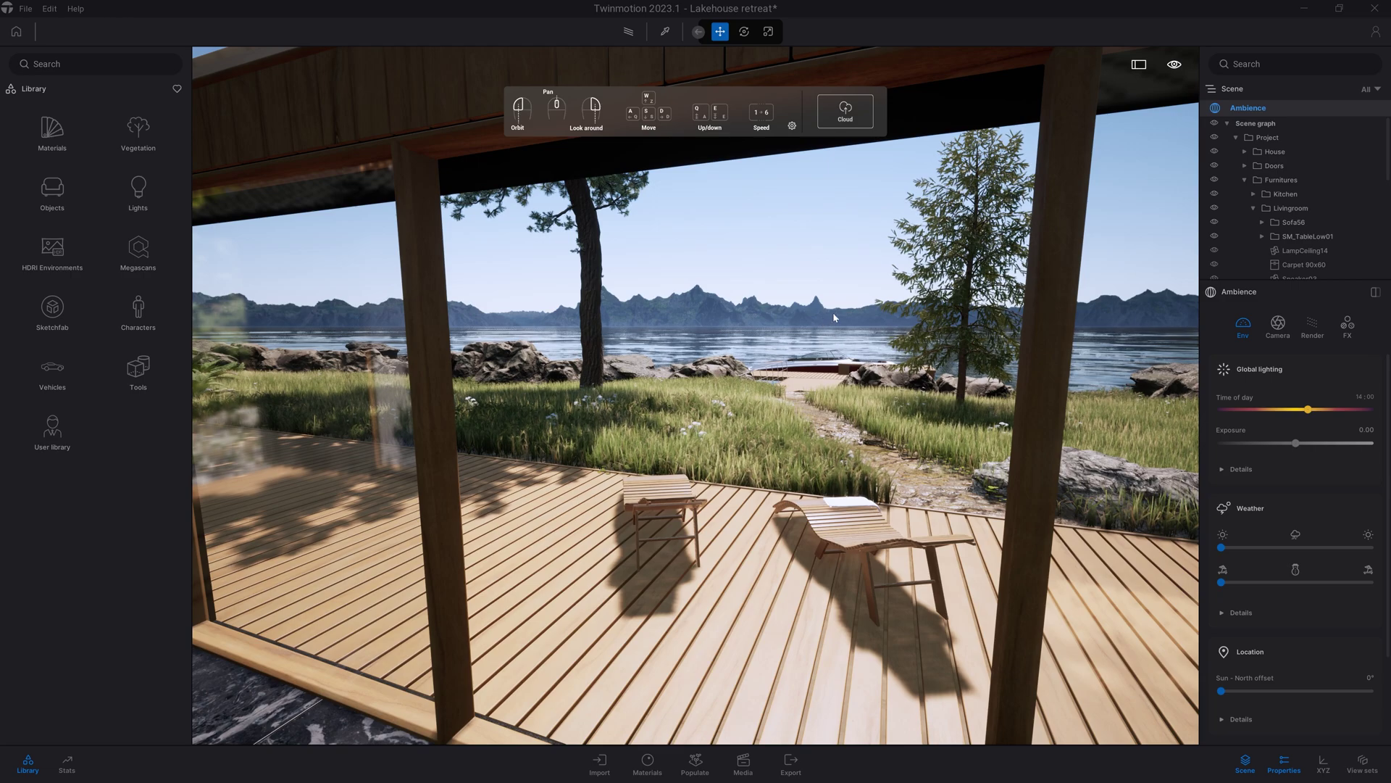
- Move out over the deck and bring the camera to an elevated view of the house's glass facade with the two loungers
key("w")
right_click_drag(789, 331, 507, 369)
key("w")
key("e")
key("e")
right_click_drag(638, 362, 635, 366)
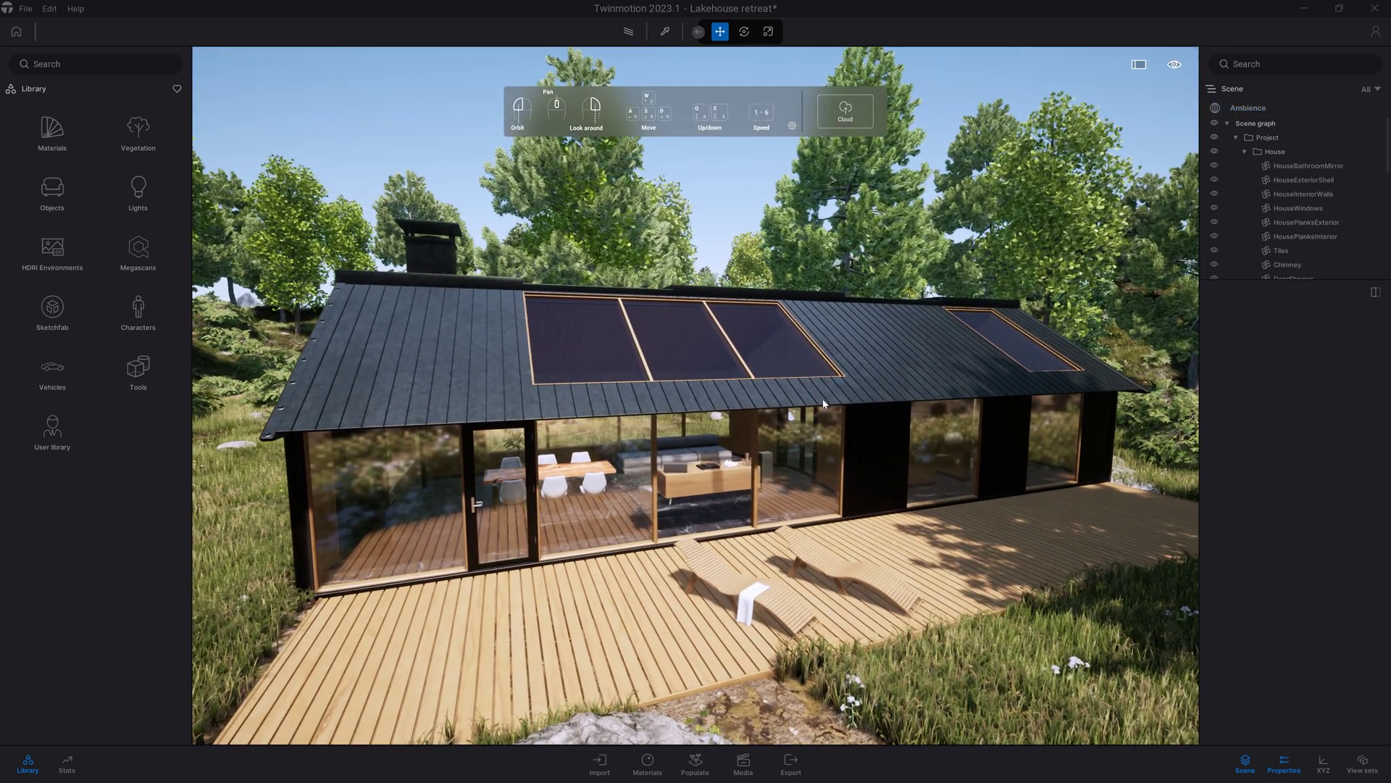
- Approach the house's glass door at deck level and turn the view along the deck toward the loungers and lake
key("q")
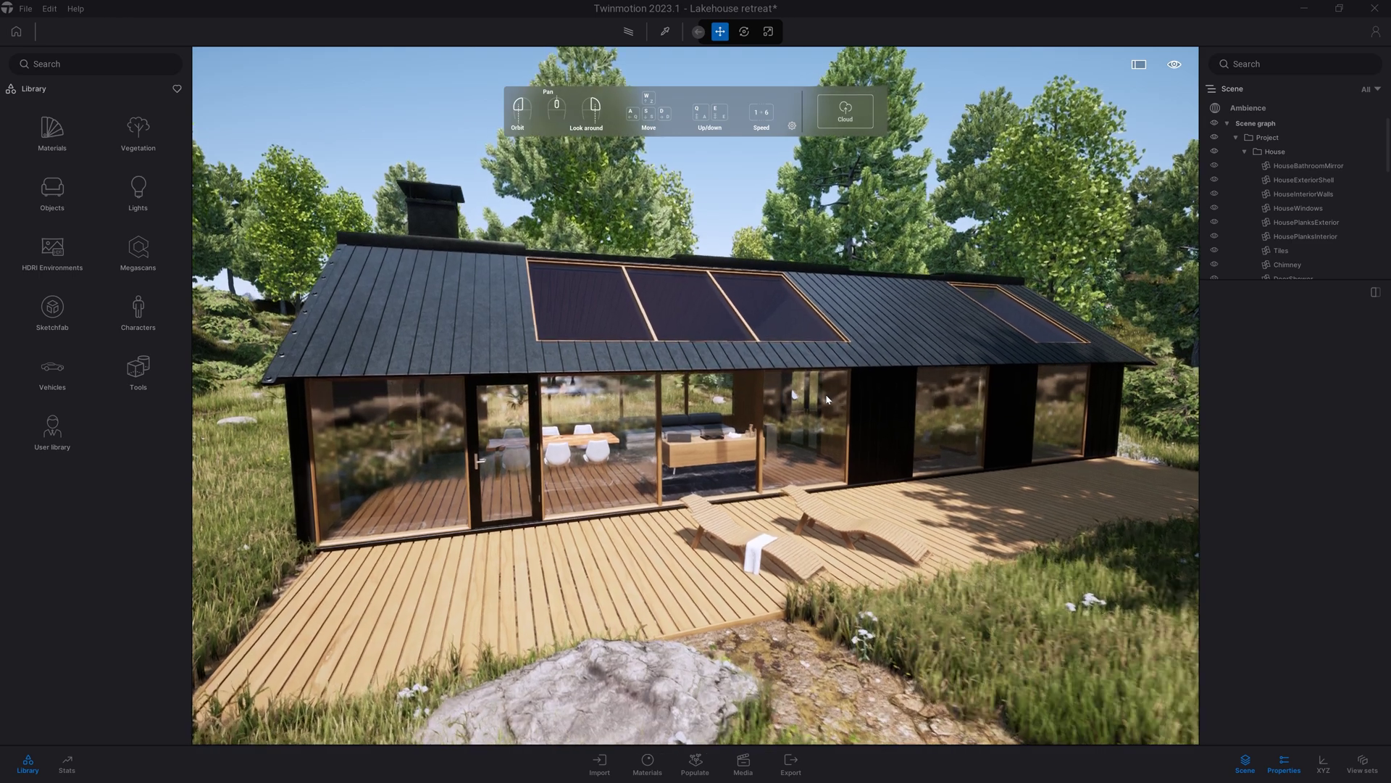
key("w")
key("a")
right_click_drag(826, 399, 885, 419)
key("q")
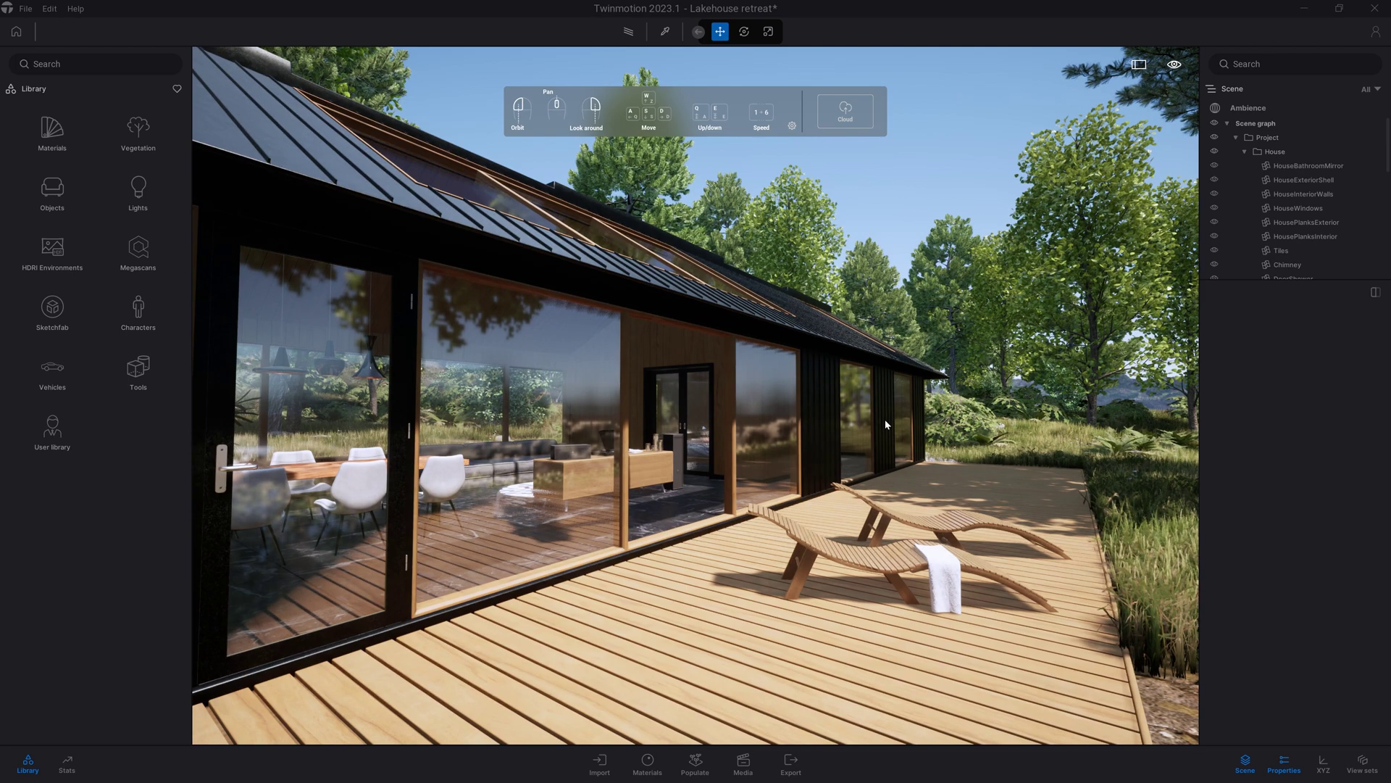
right_click_drag(884, 419, 1109, 419)
key("a")
key("d")
key("d")
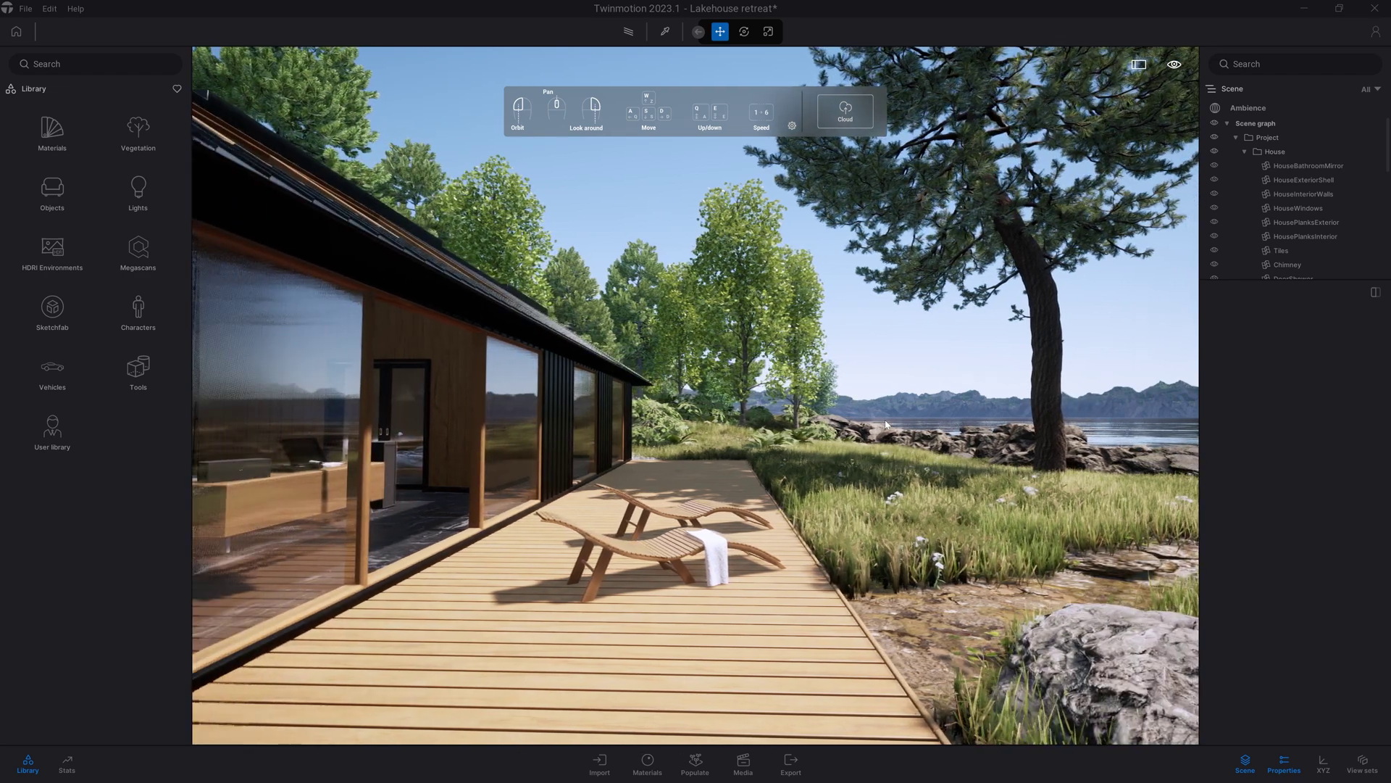
- Move forward along the wooden deck past the two loungers toward its far end
key("w")
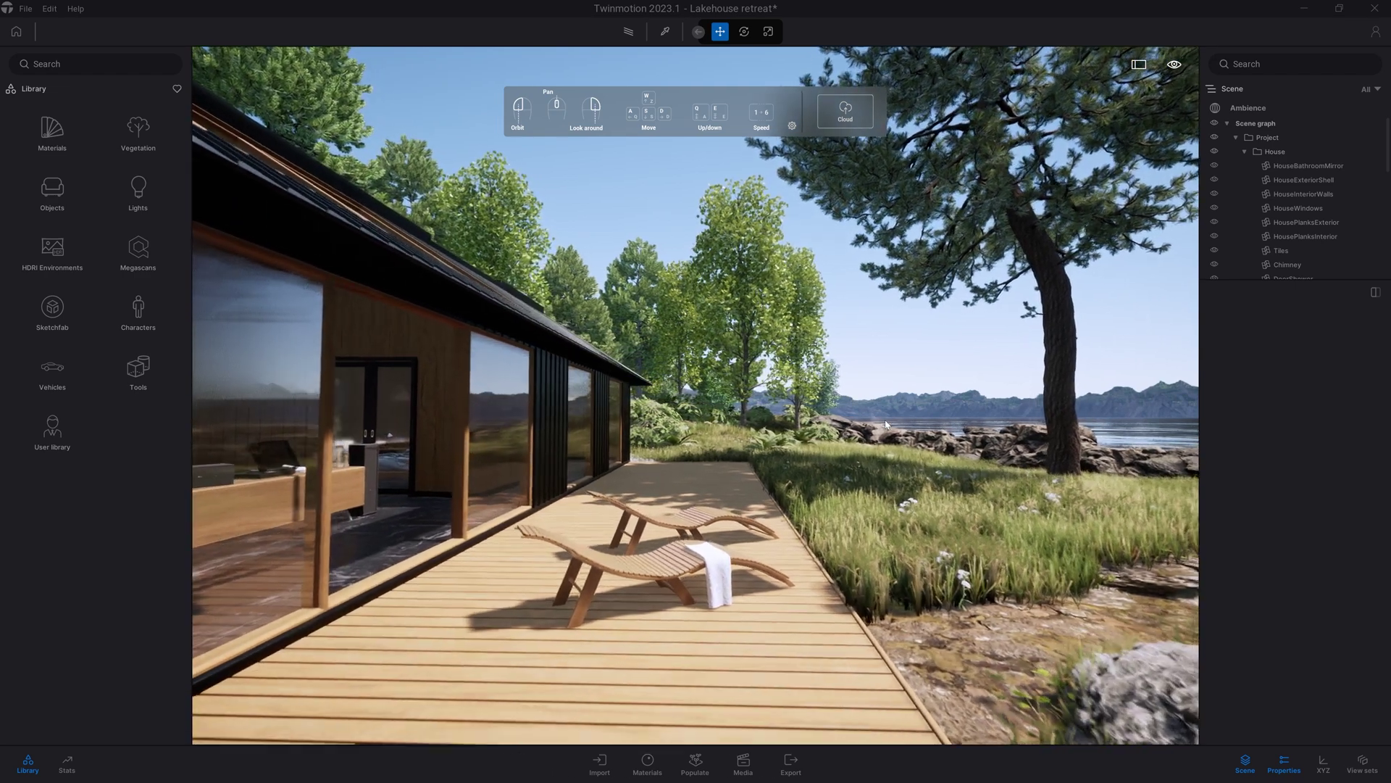
key("w")
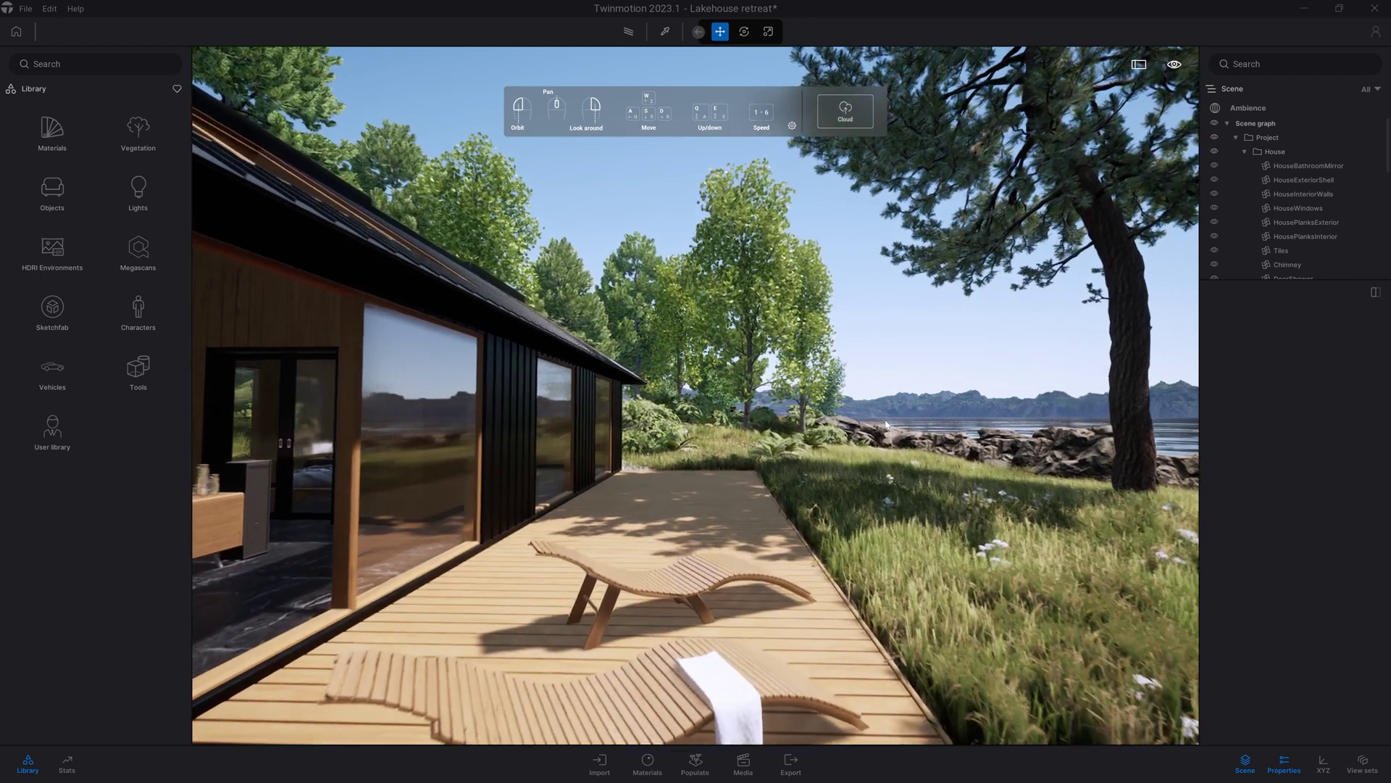
key("w")
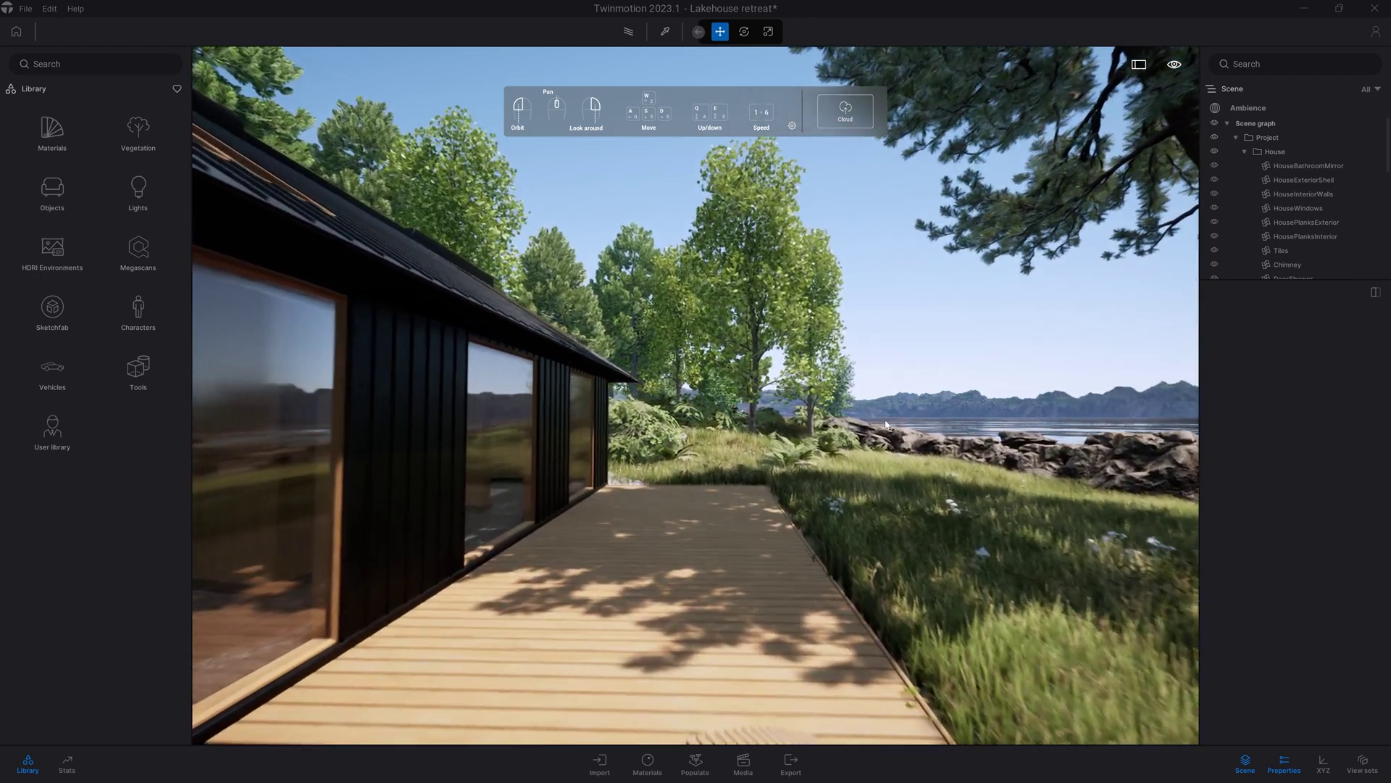
key("w")
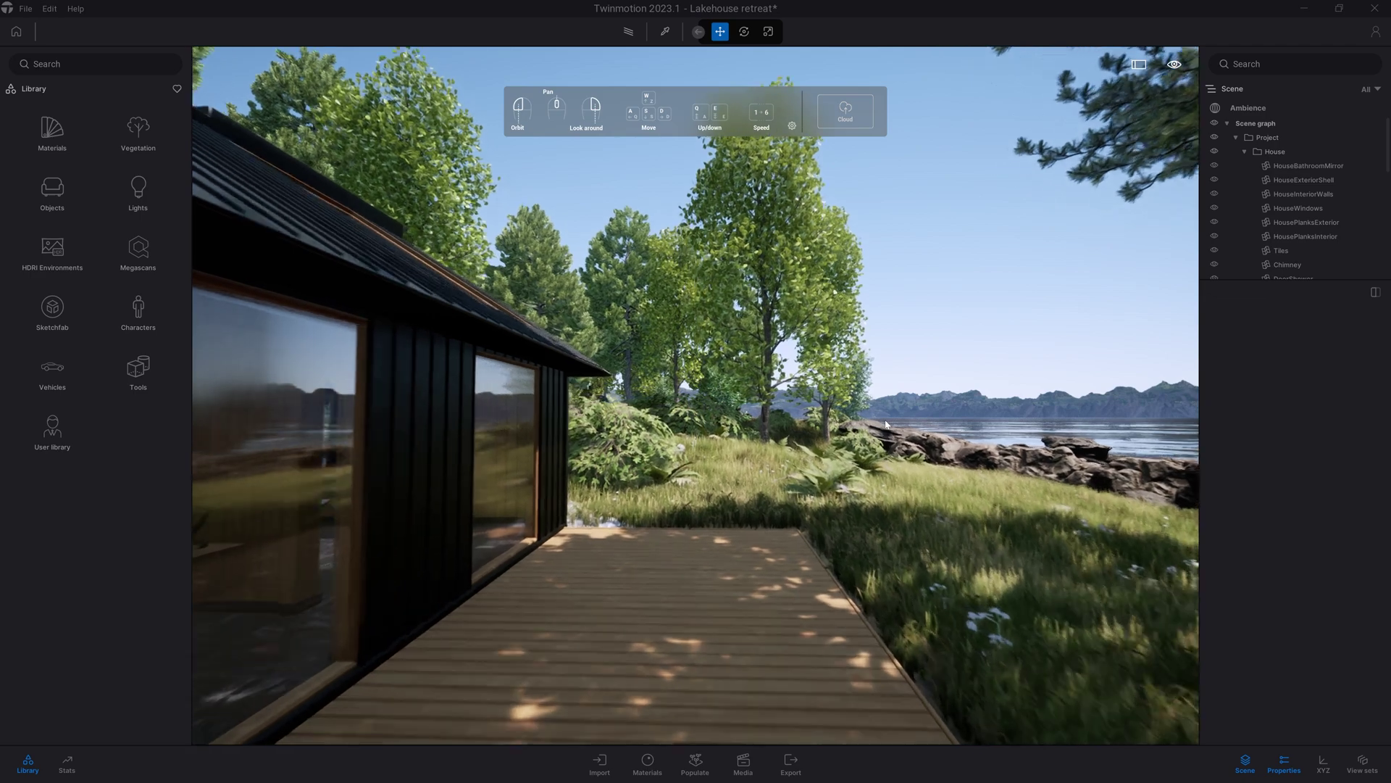
- Move from the far end of the deck into the bathroom, facing the hanging towels and the bathtub
key("w")
right_click_drag(886, 425, 833, 425)
key("d")
key("w")
key("w")
key("w")
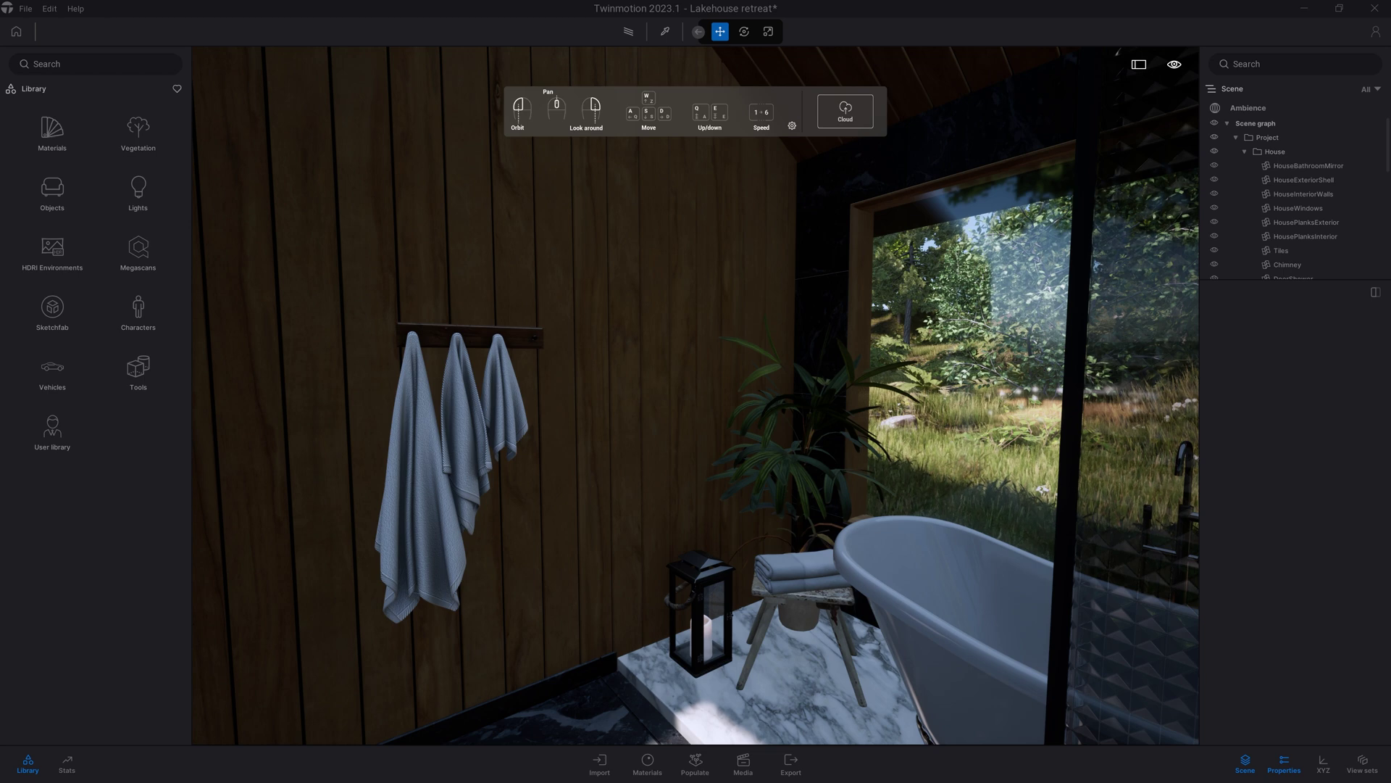
- Leave the bathroom view and look down the long corridor beside the bedroom
right_click_drag(833, 424, 887, 428)
key("w")
key("w")
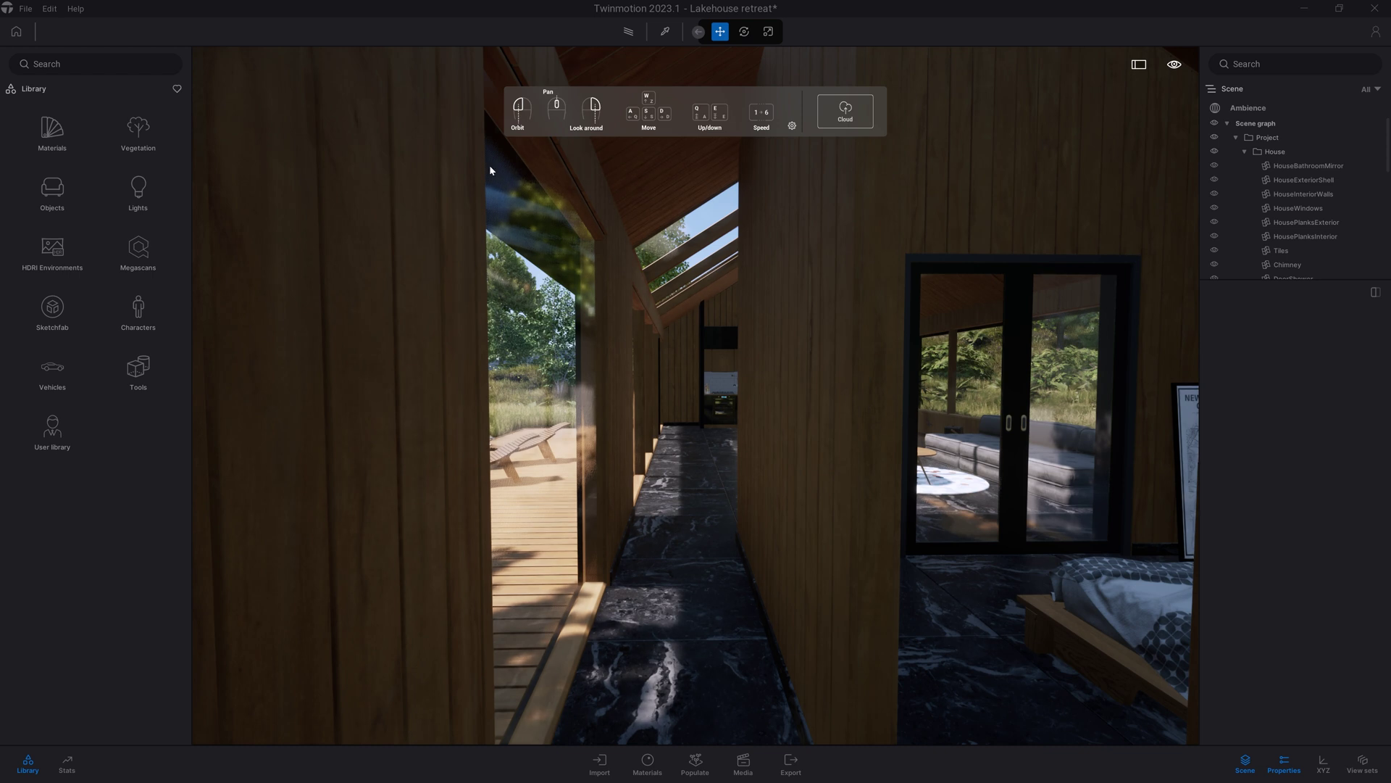
- Open the English Twinmotion shortcuts sheet and read through its Move, Tools, Speed and Edit sections
left_click(77, 10)
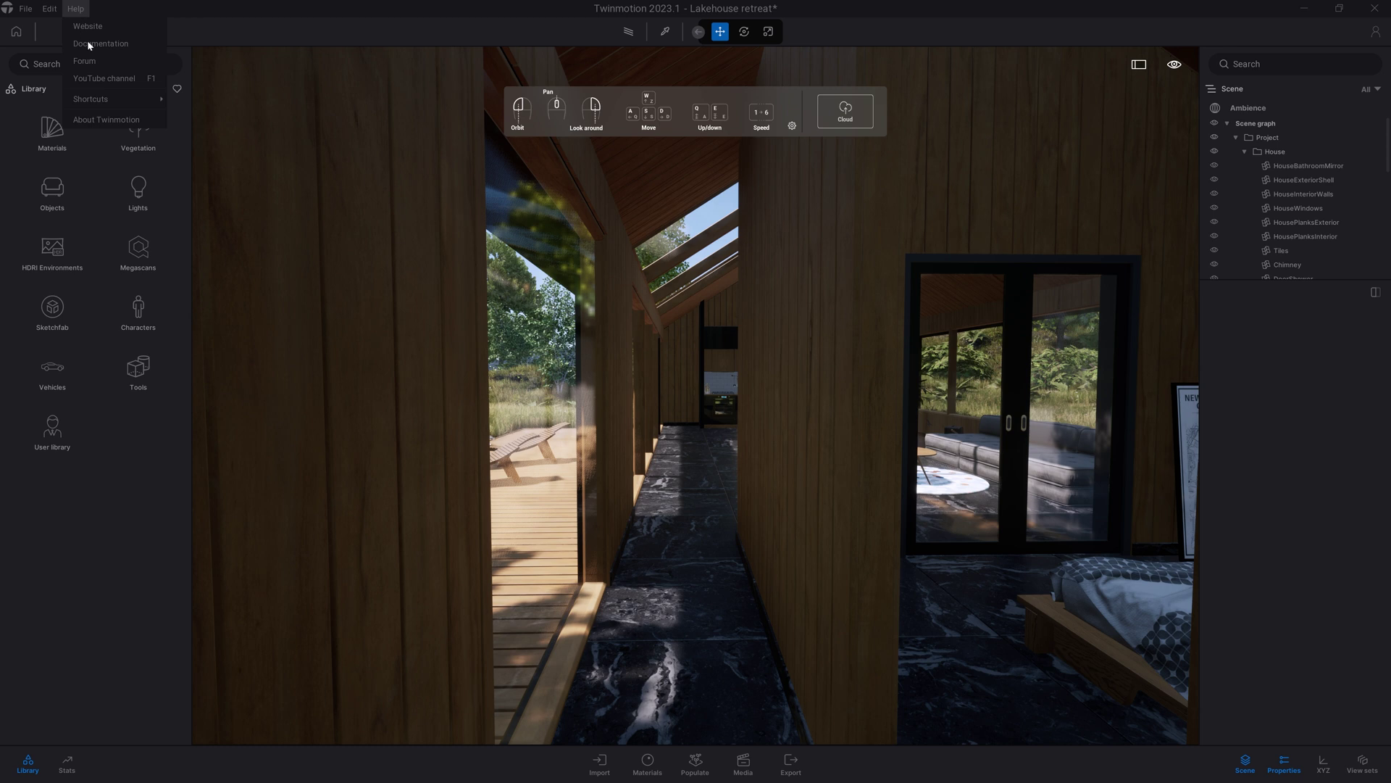
mouse_move(113, 108)
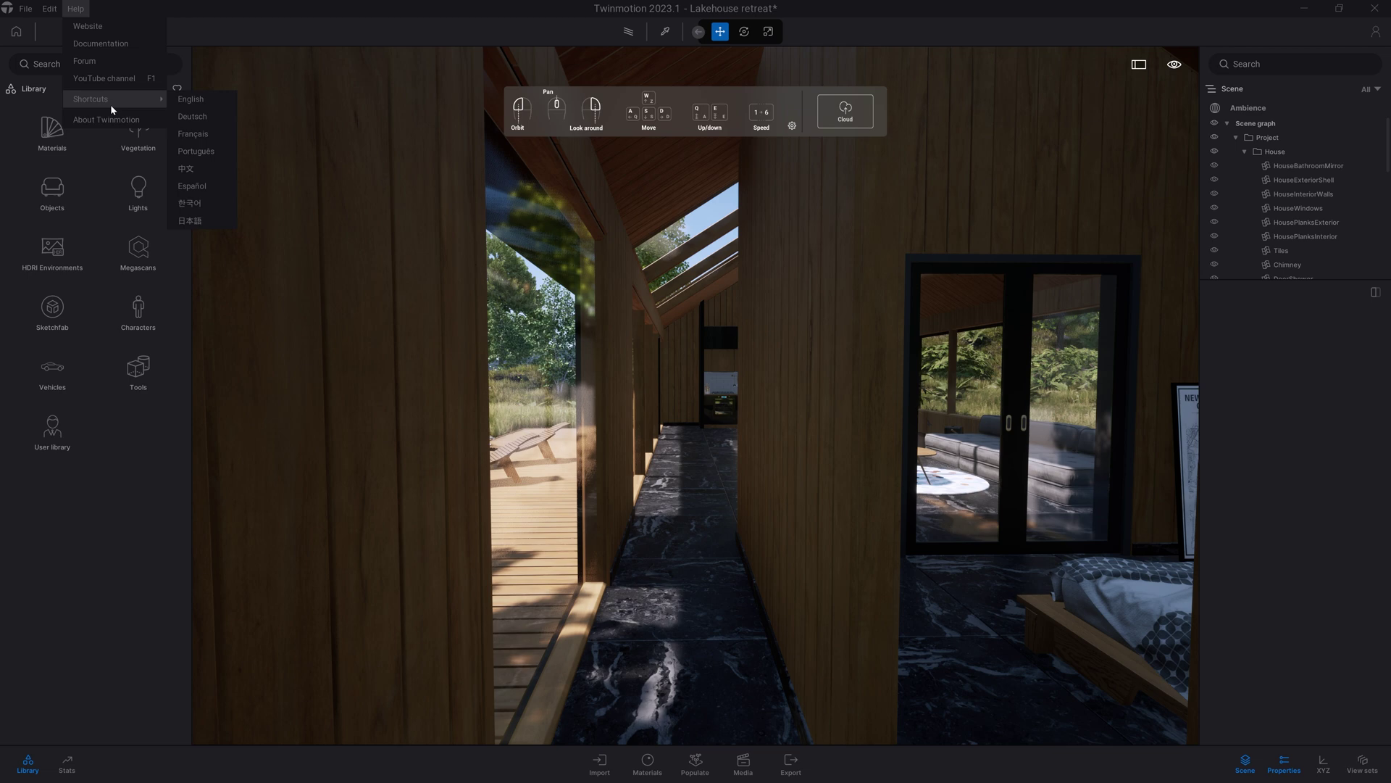
left_click(189, 98)
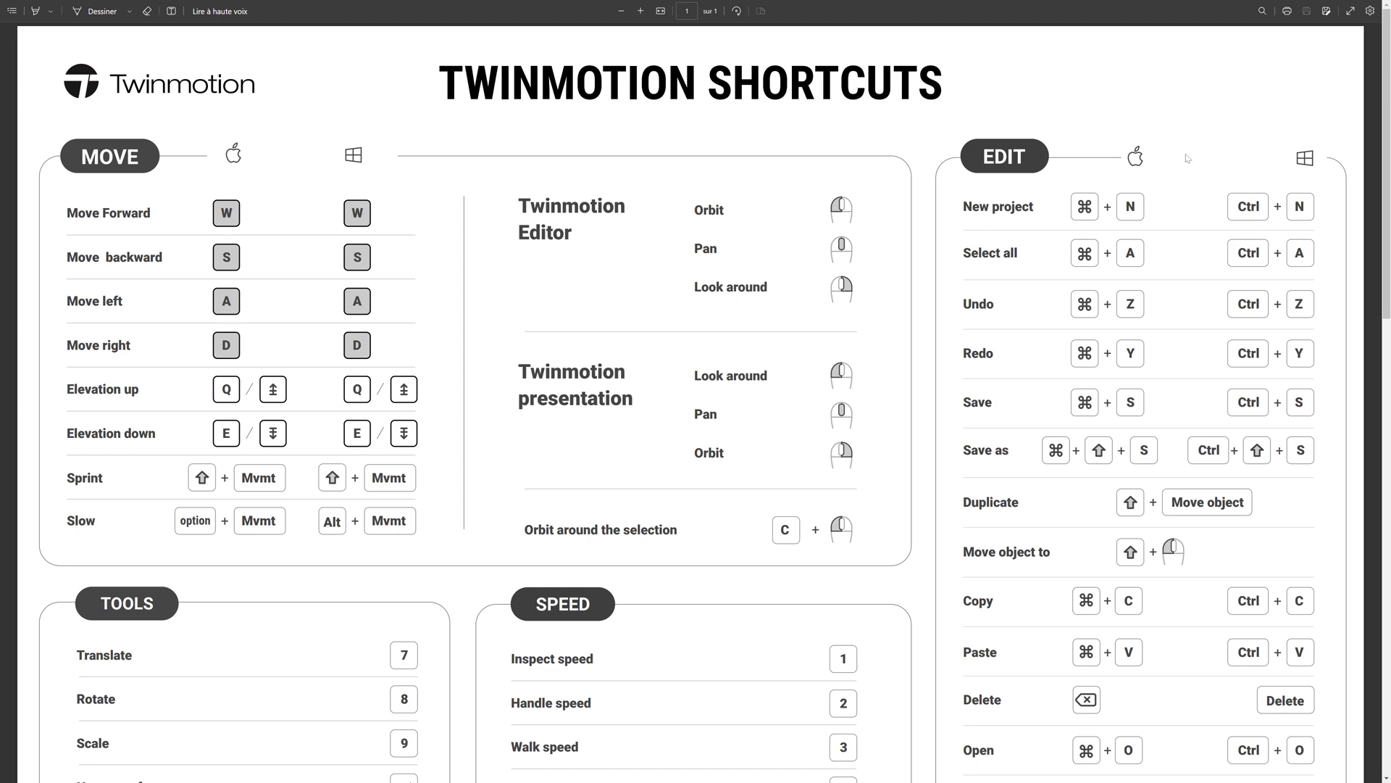
left_click_drag(1381, 61, 1367, 196)
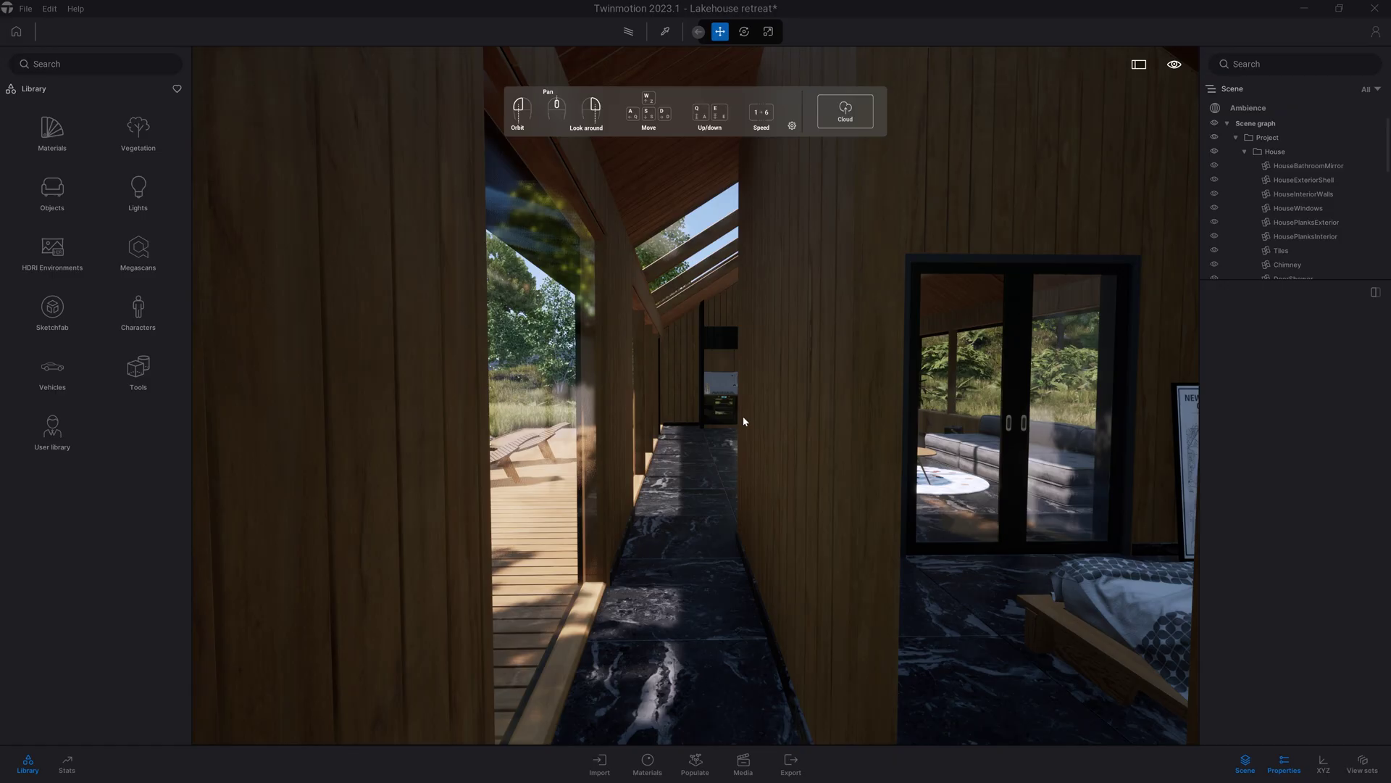
- Move down the corridor into the living room and frame the coffee table on the round carpet facing the lake
key("w")
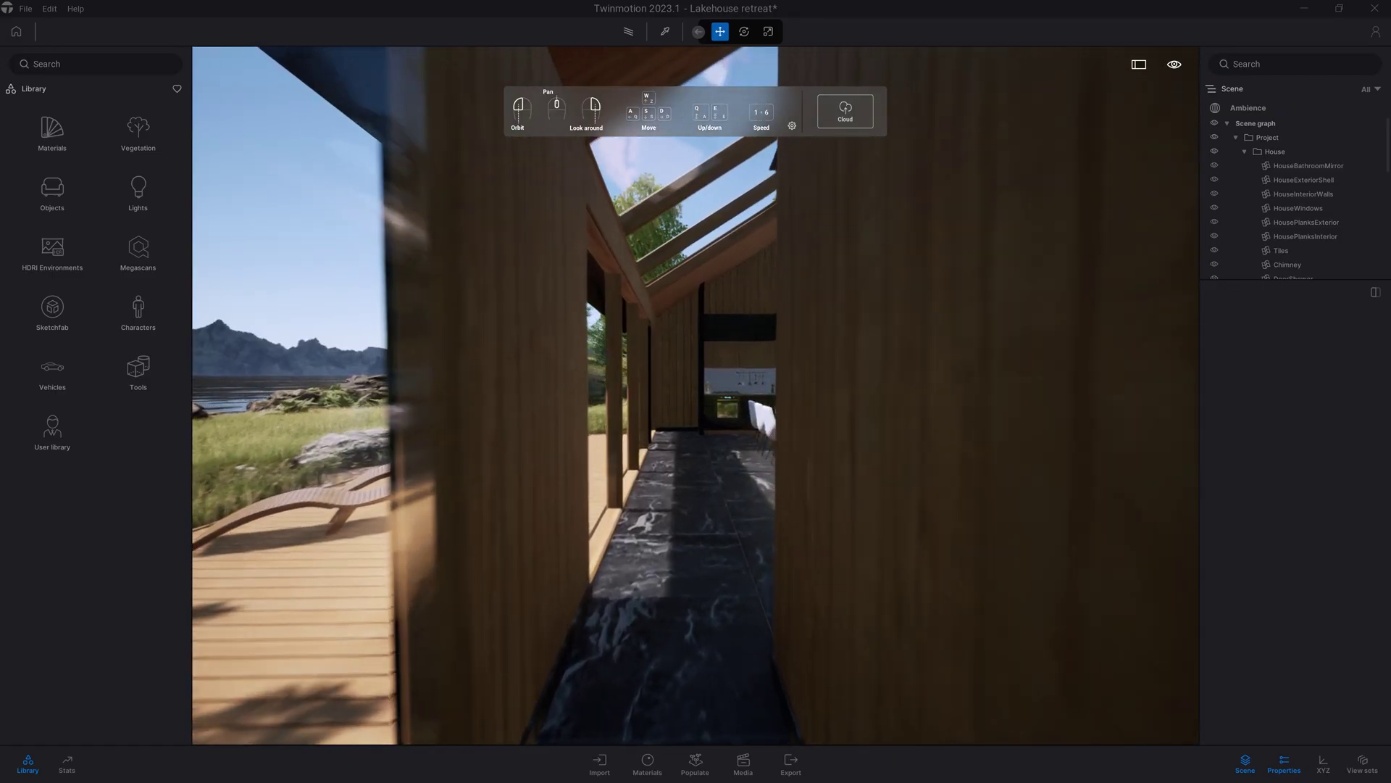
key("w")
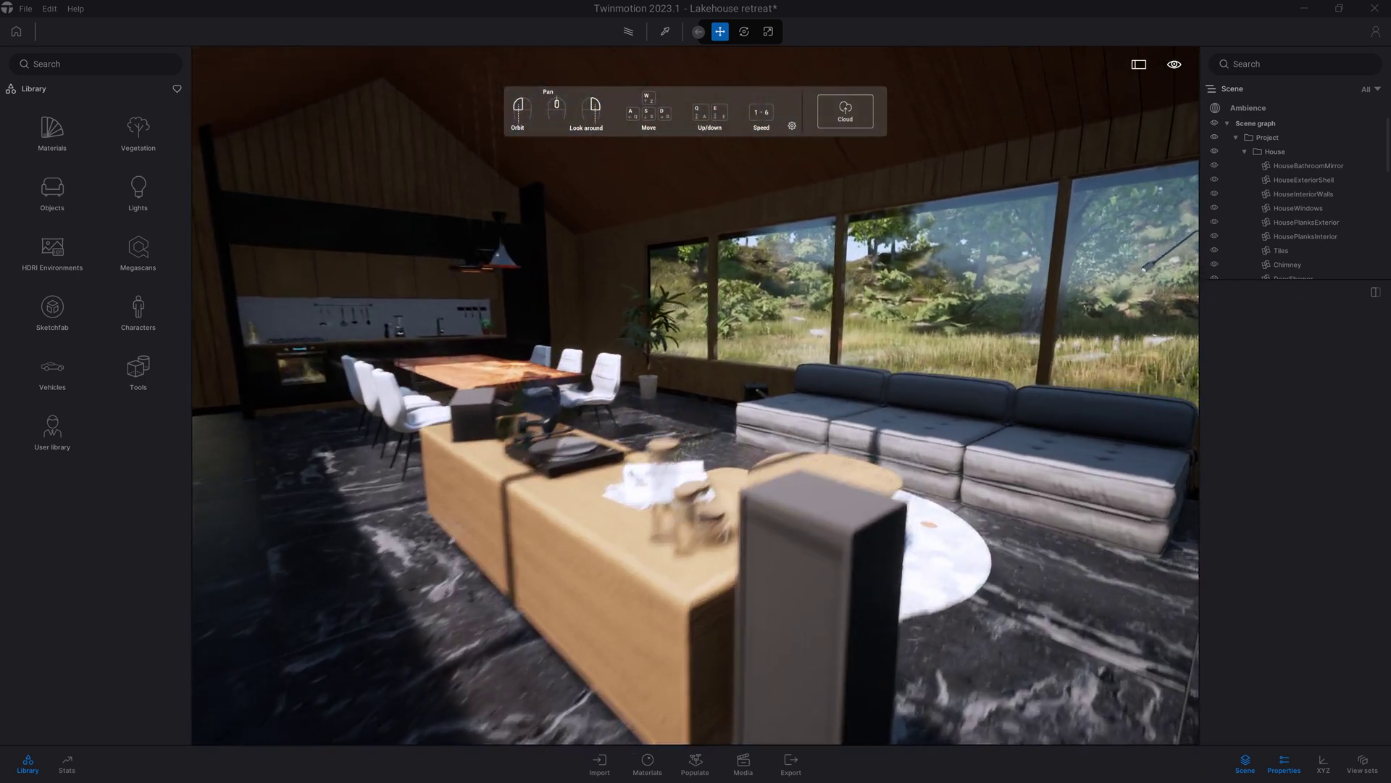
key("d")
key("q")
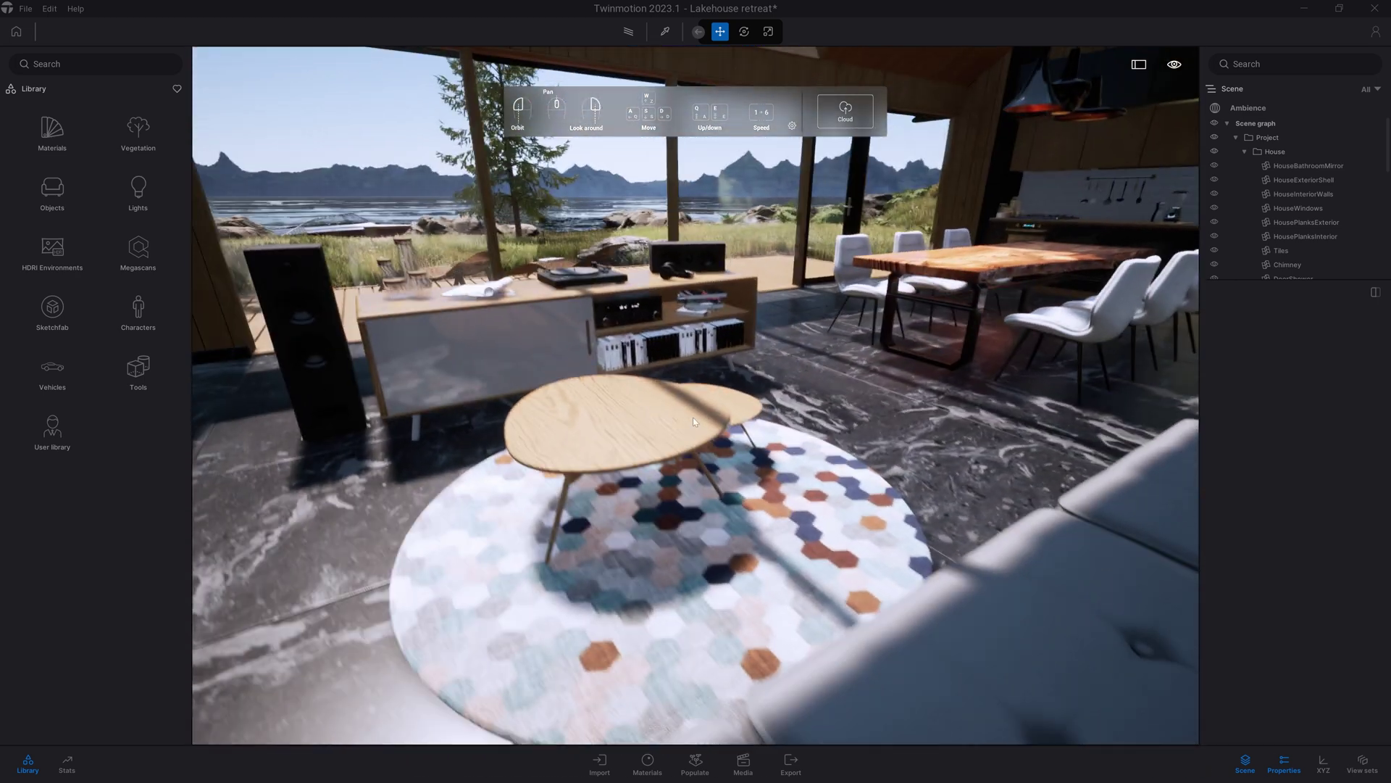
left_click_drag(693, 417, 716, 418)
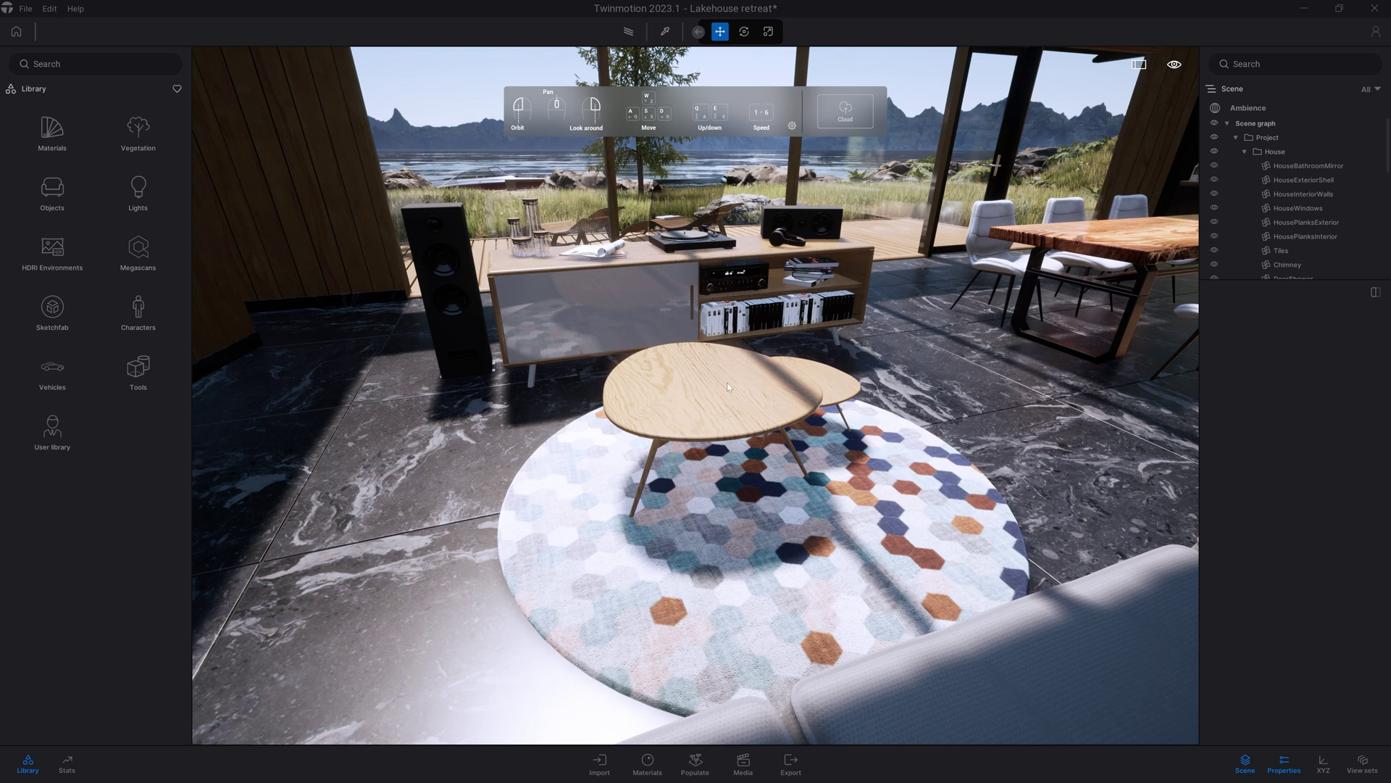
- Select the wooden coffee table and toggle its visibility off and back on
left_click(728, 383)
key("h")
key("h")
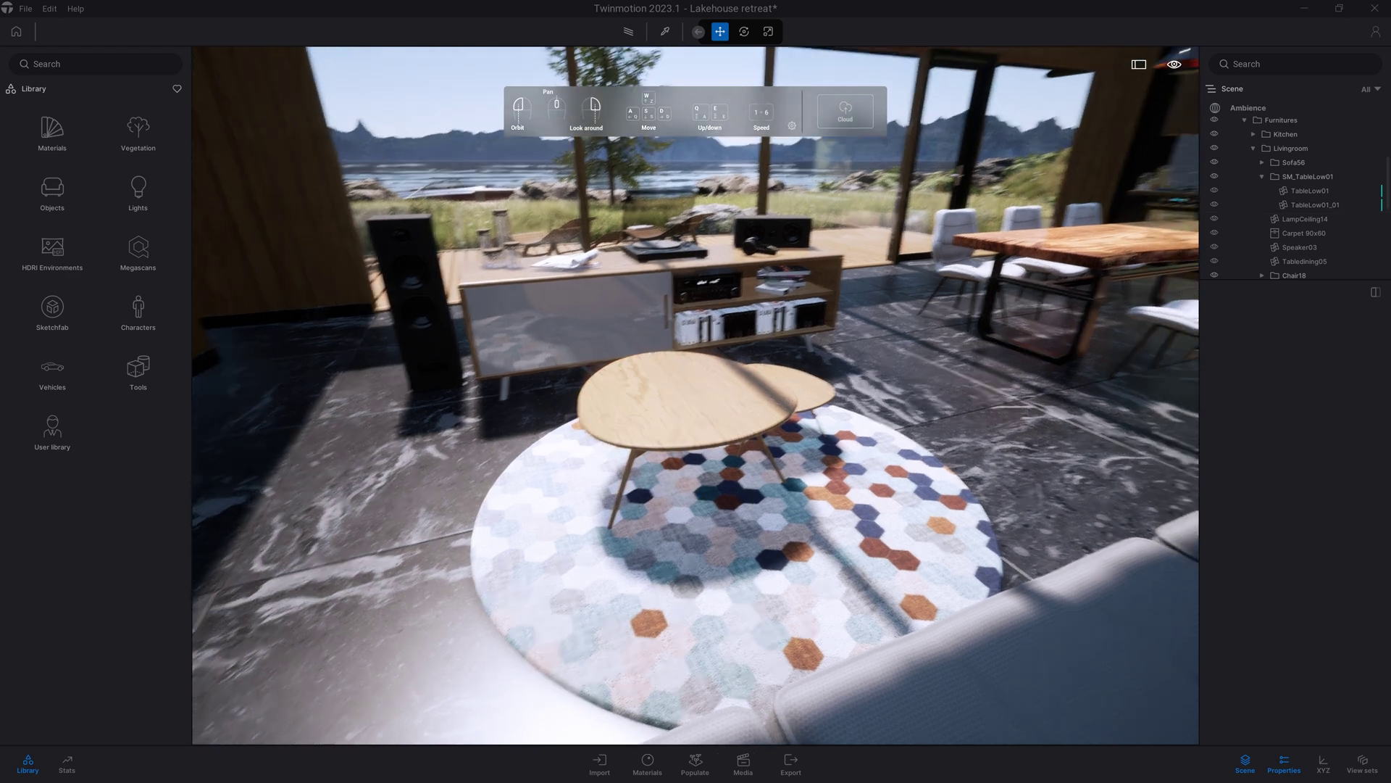
- Place a Spot light from the Lights library under the pendant lamps over the dining table and check it in the scene graph
right_click_drag(540, 624, 840, 417)
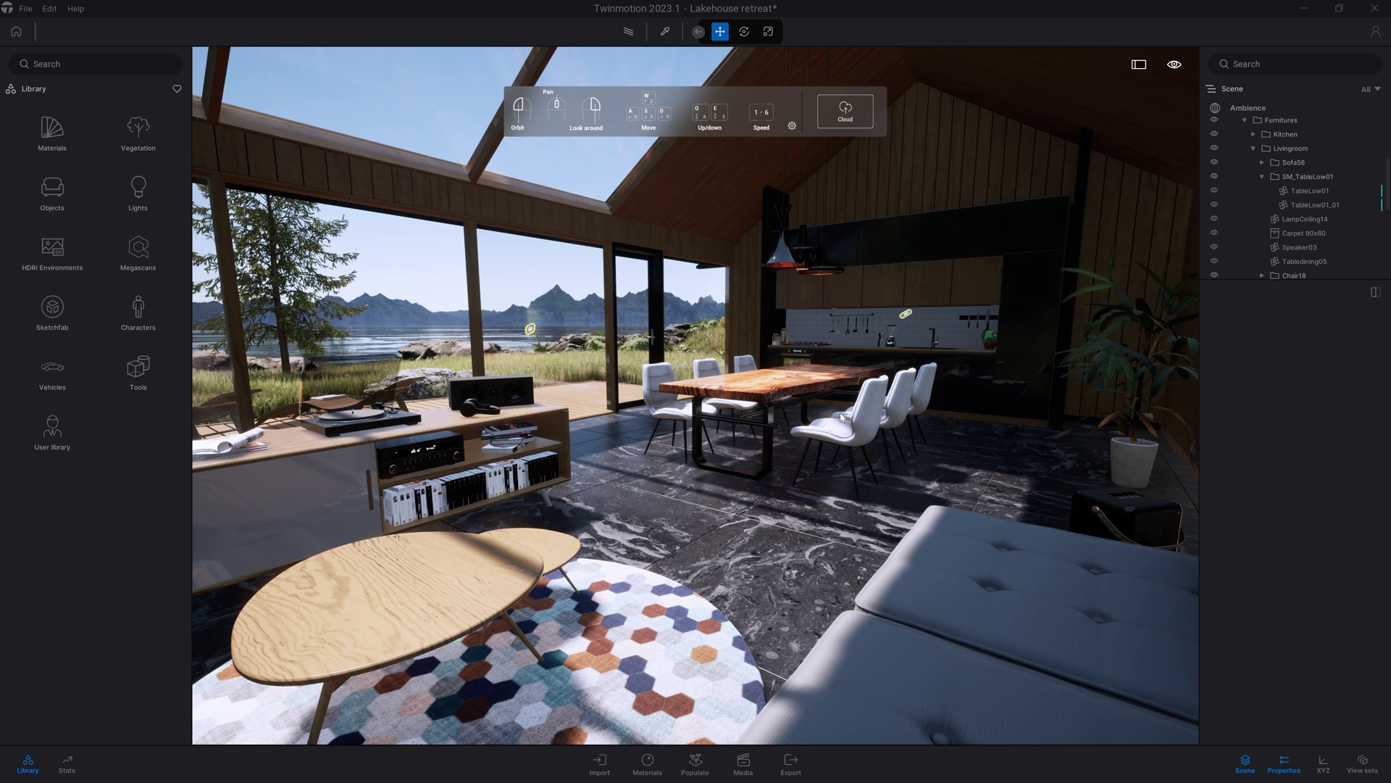
left_click_drag(747, 381, 993, 382)
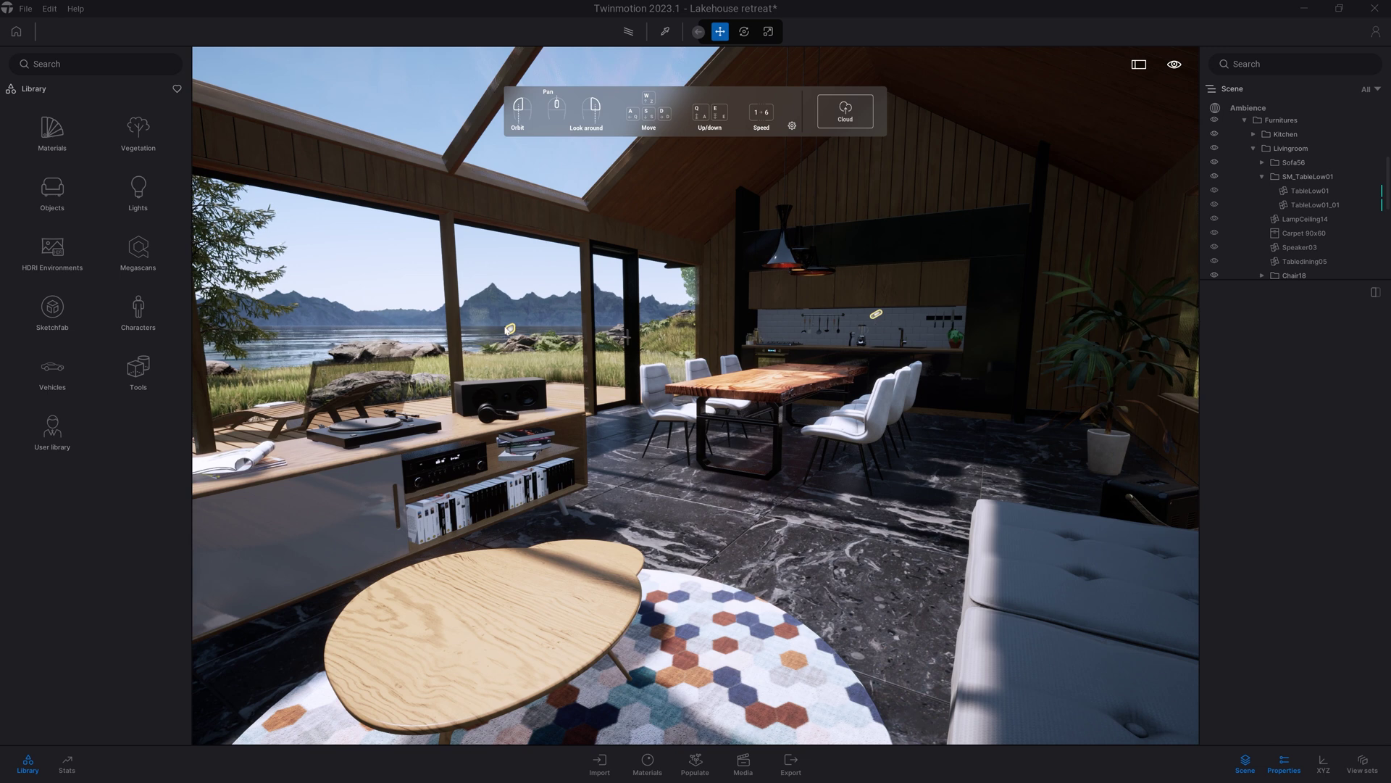
left_click(146, 194)
left_click_drag(138, 119, 790, 282)
key("r")
key("Escape")
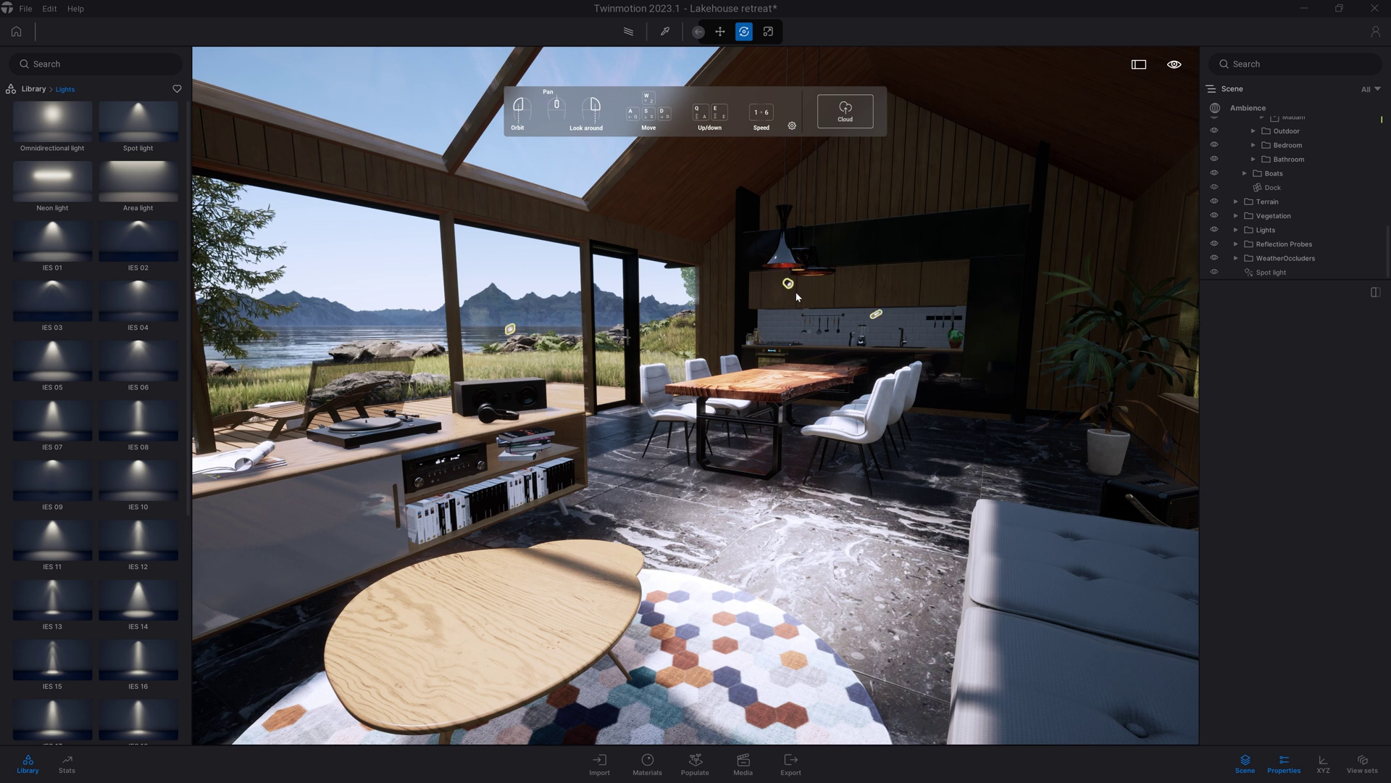
left_click(1287, 273)
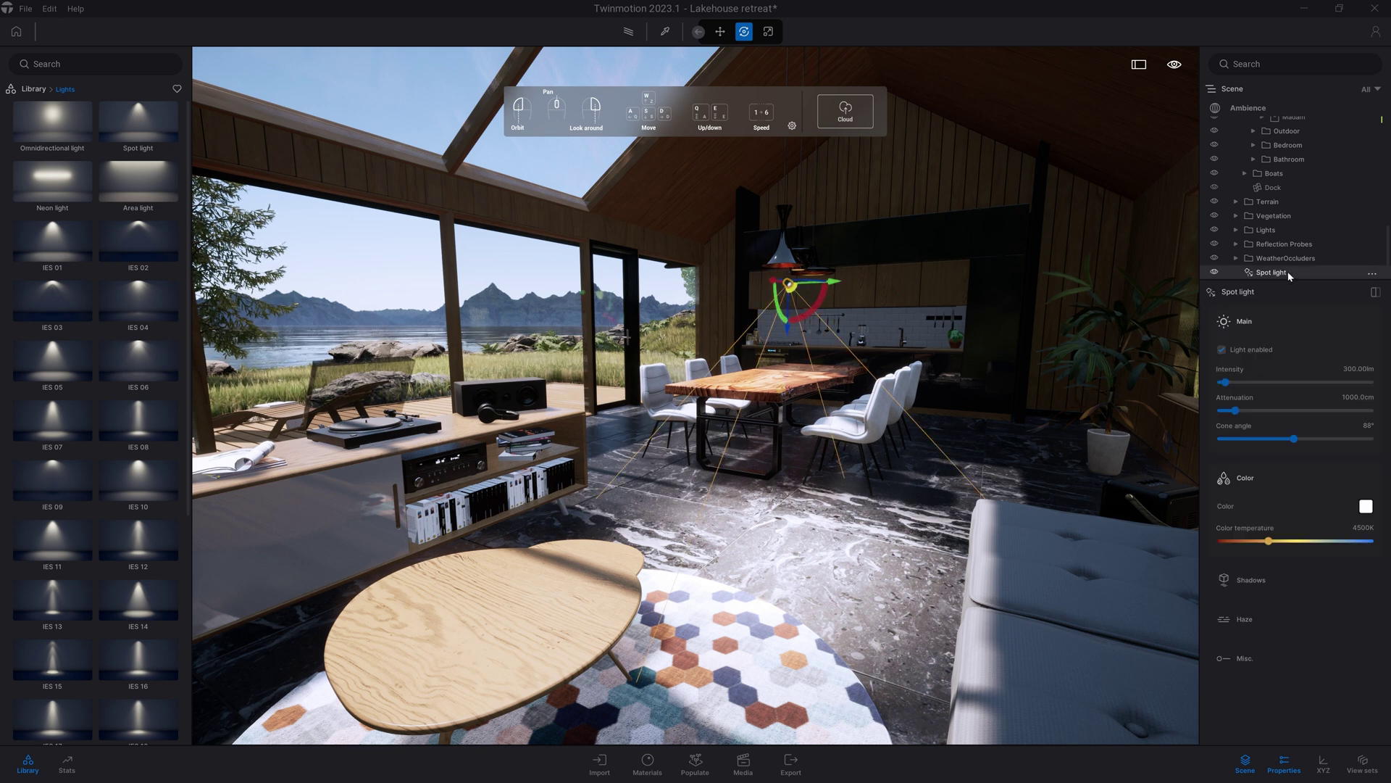
left_click(940, 314)
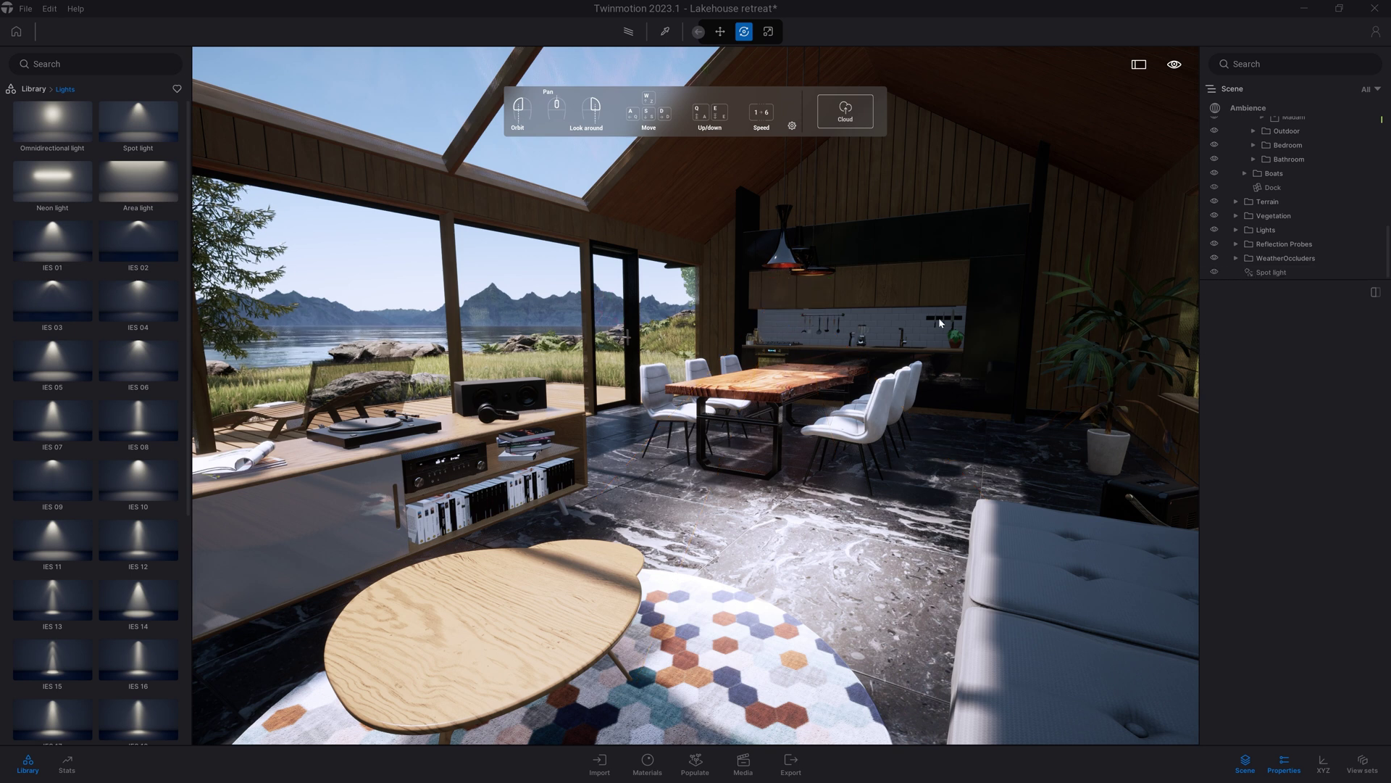
- Create a character path from the Populate tools along the wooden deck outside the house
left_click(695, 763)
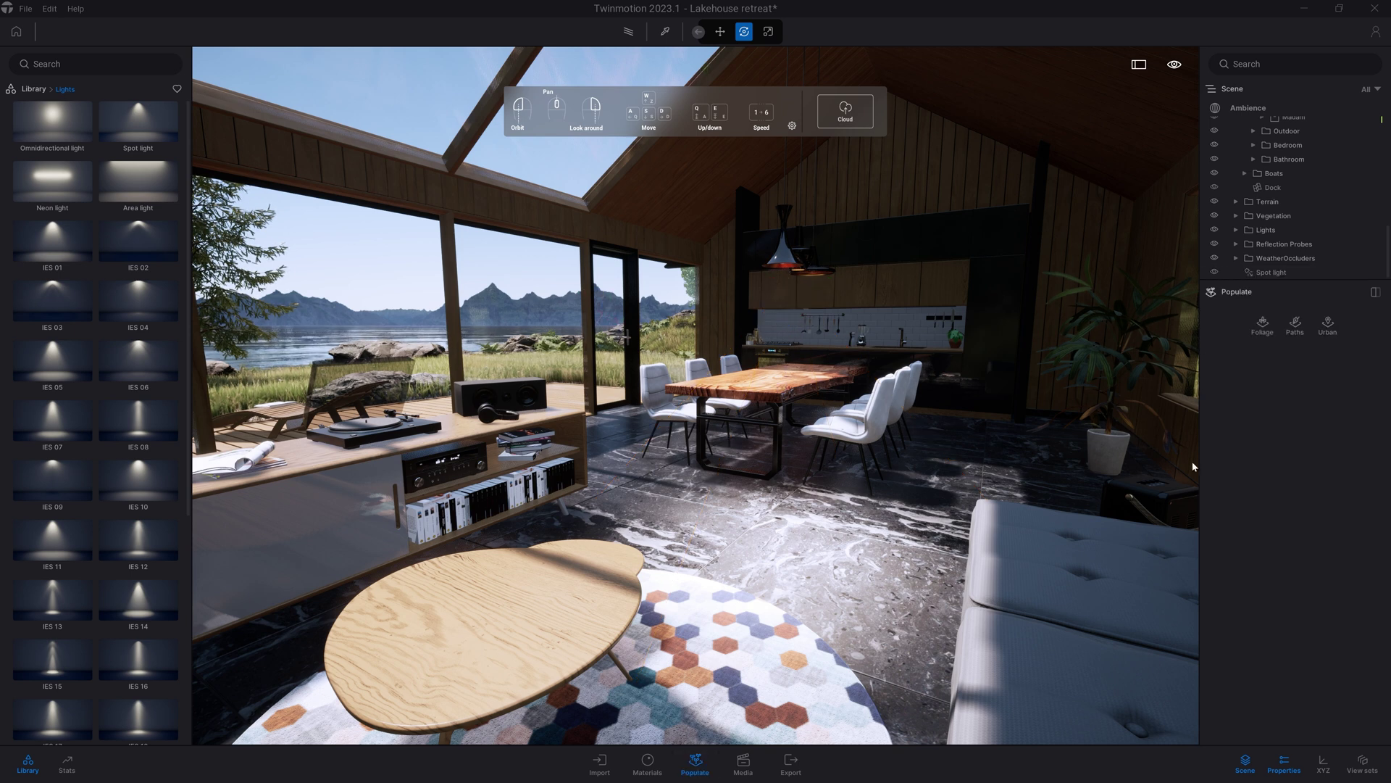
left_click(1297, 327)
left_click(1232, 366)
right_click_drag(933, 331, 799, 332)
key("w")
key("s")
key("e")
left_click(766, 326)
left_click(846, 399)
left_click(964, 707)
key("Escape")
- Select the far deck lounger, clear the selection, and pull the camera back and orbit to overview the whole house
left_click(786, 464)
left_click_drag(798, 478, 784, 482)
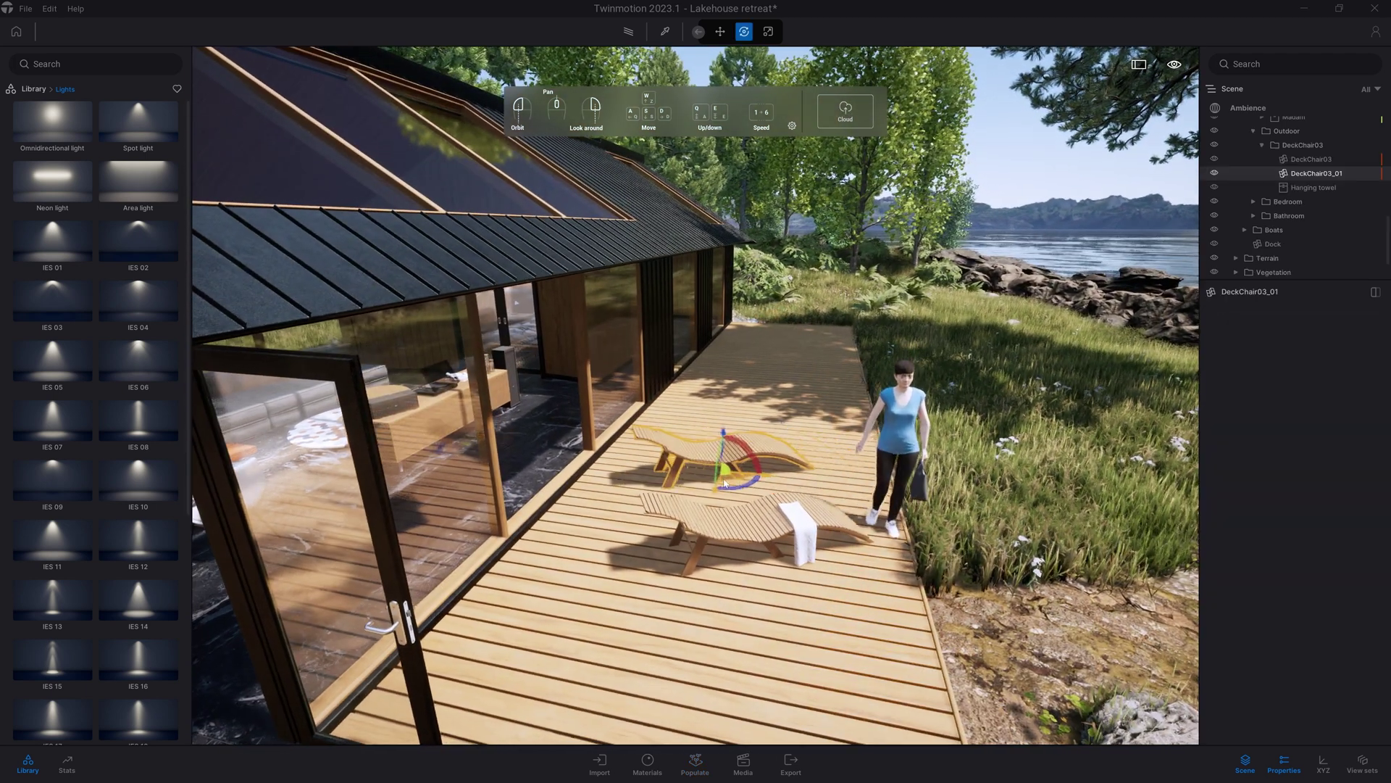
key("Escape")
right_click_drag(725, 483, 706, 508)
key("s")
key("s")
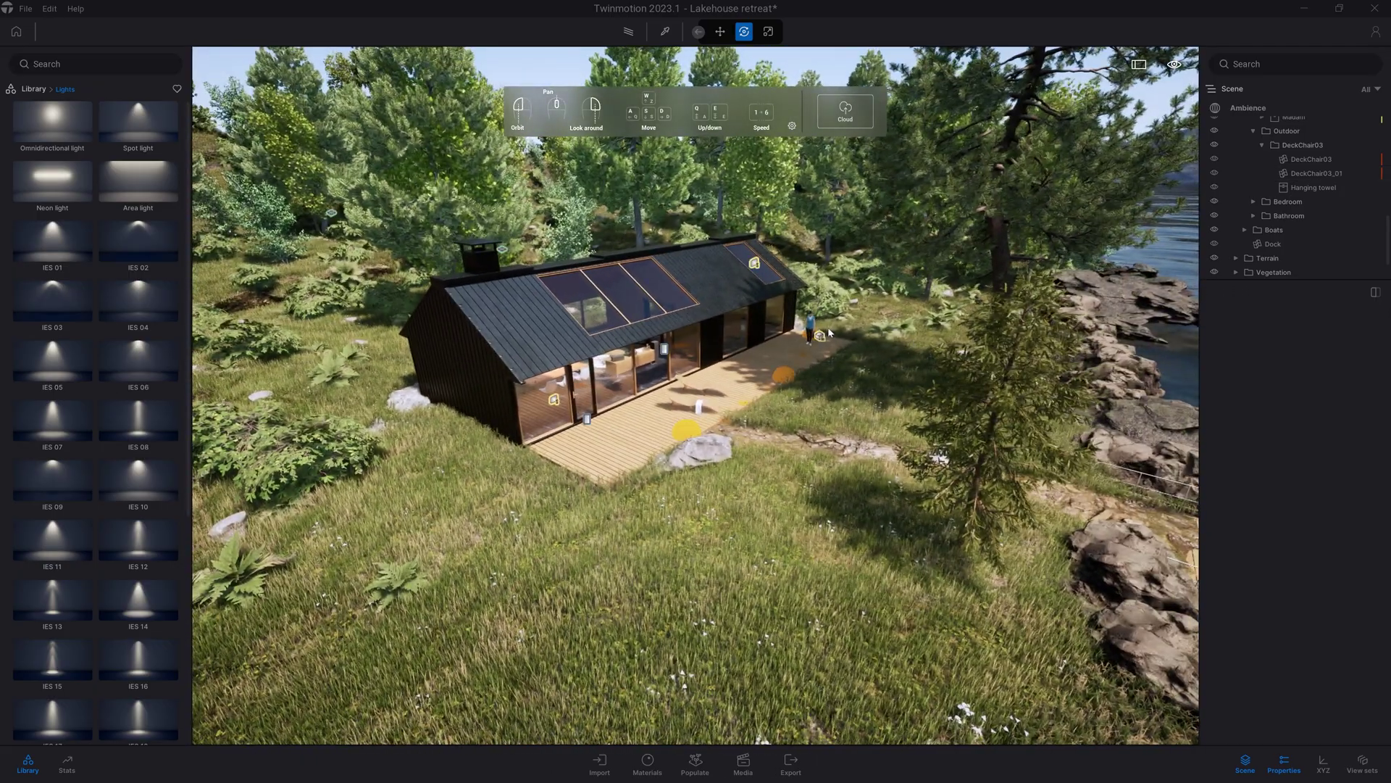
left_click_drag(831, 358, 832, 365)
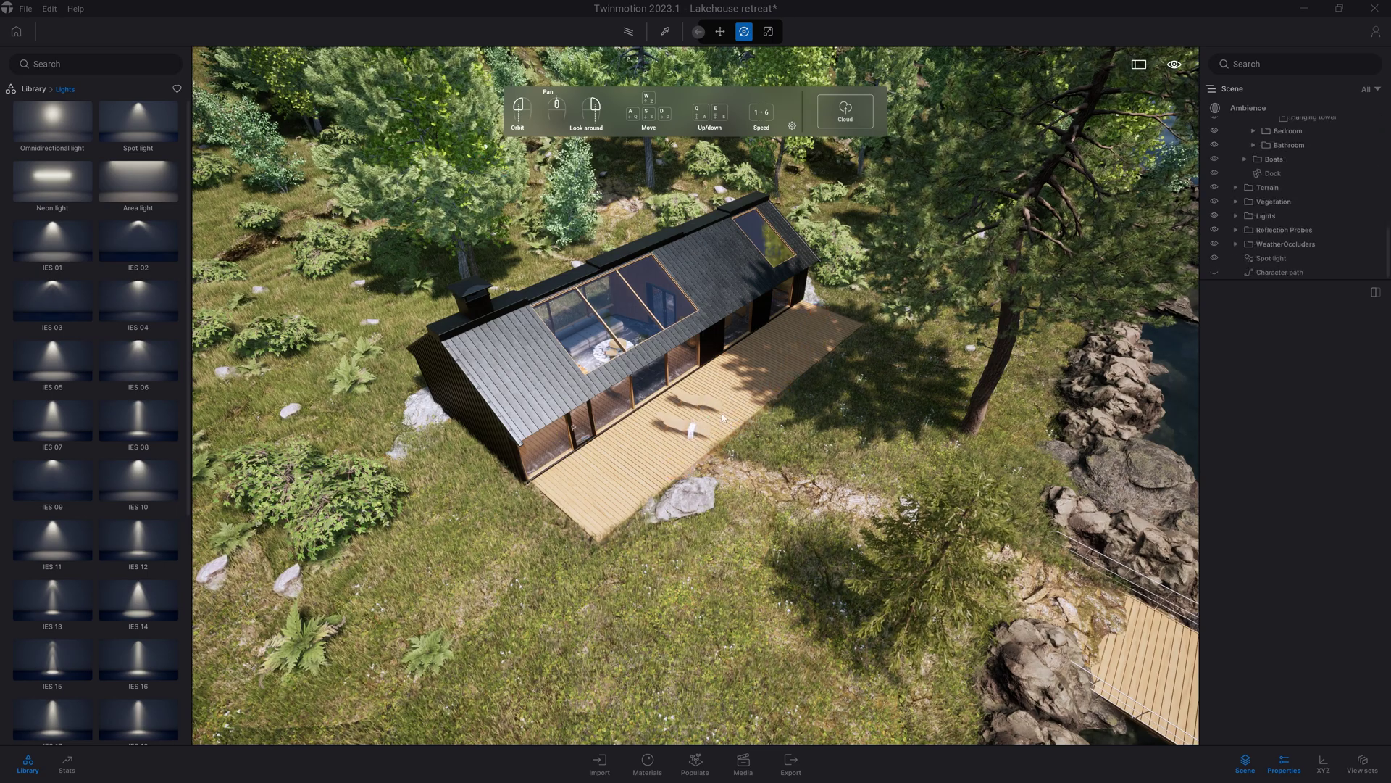
mouse_move(722, 417)
left_mouse_down()
mouse_move(660, 290)
mouse_move(723, 424)
left_mouse_up()
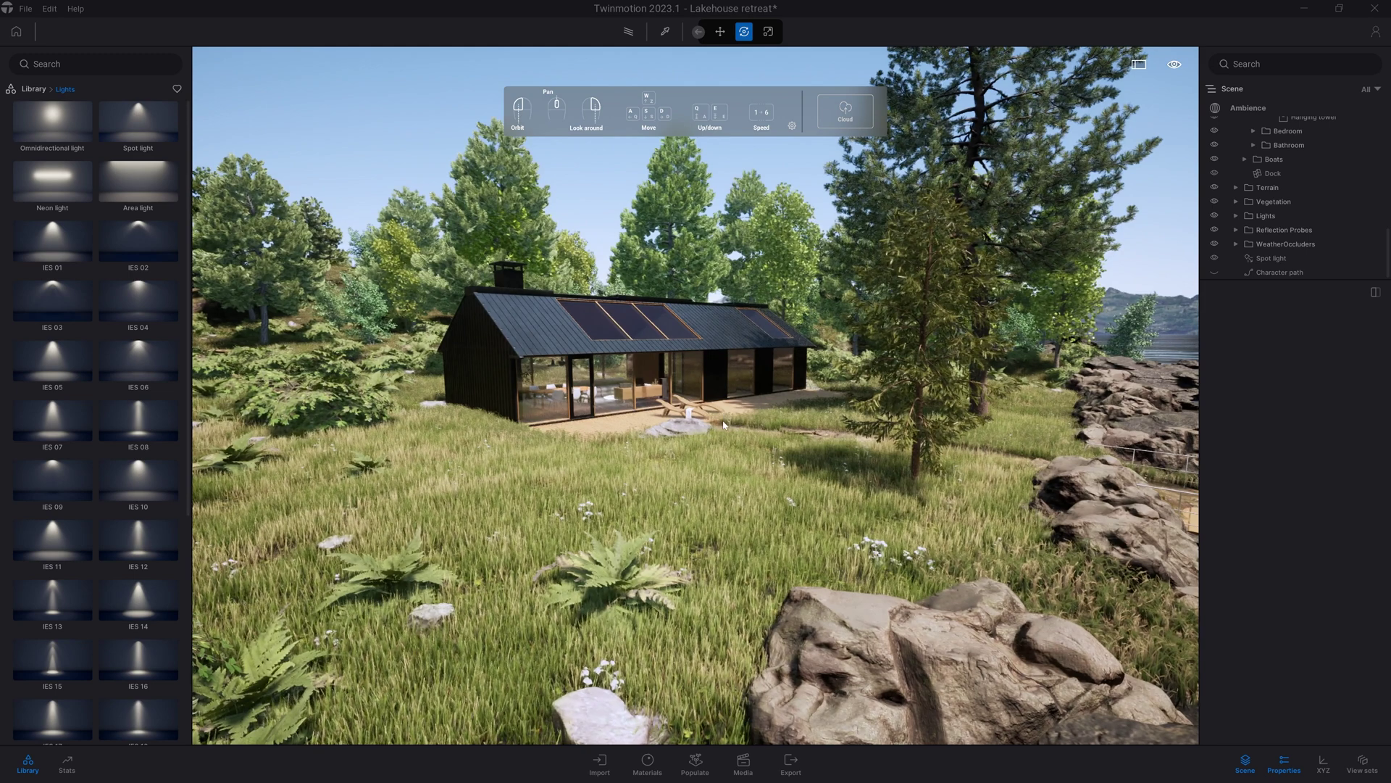
- Try the CET navigation preset and restore the Twinmotion Editor preset
left_click(626, 33)
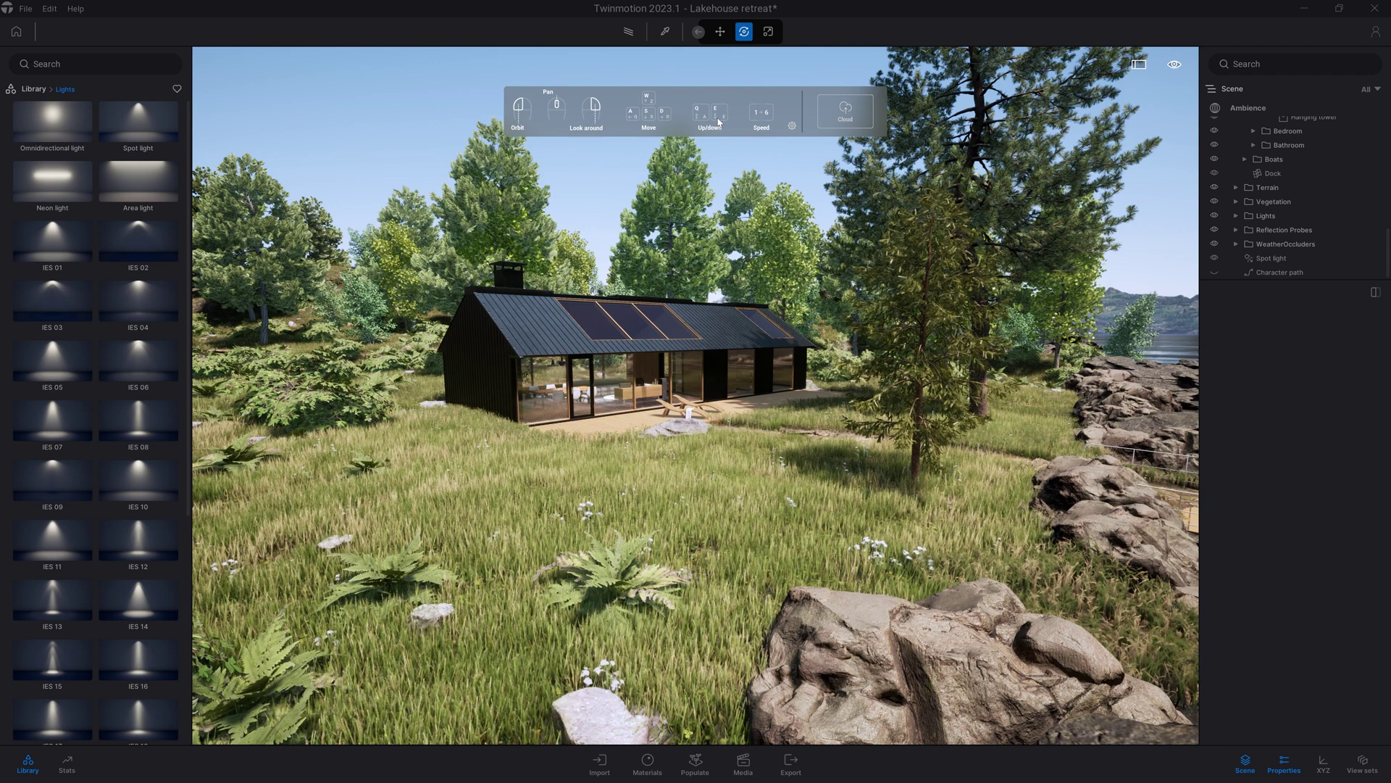
left_click(792, 127)
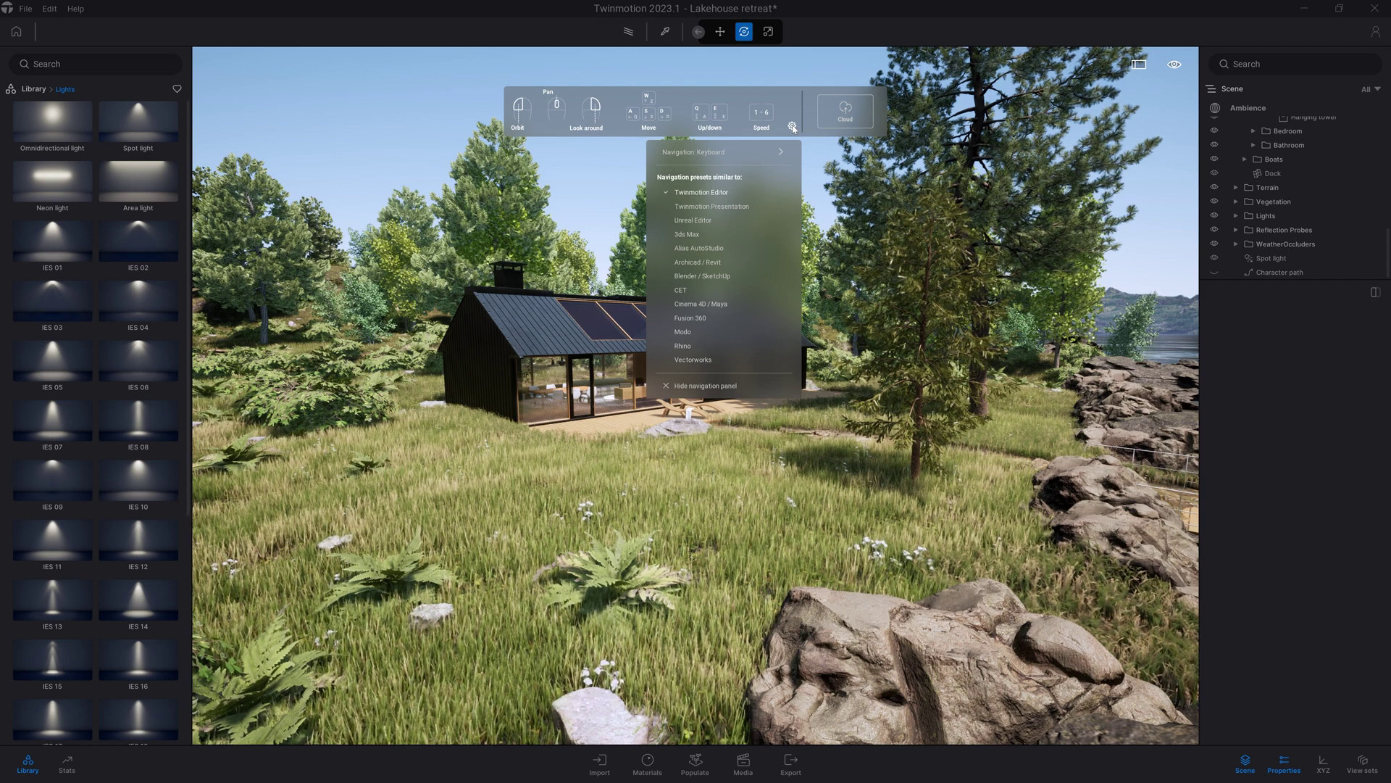
left_click(681, 291)
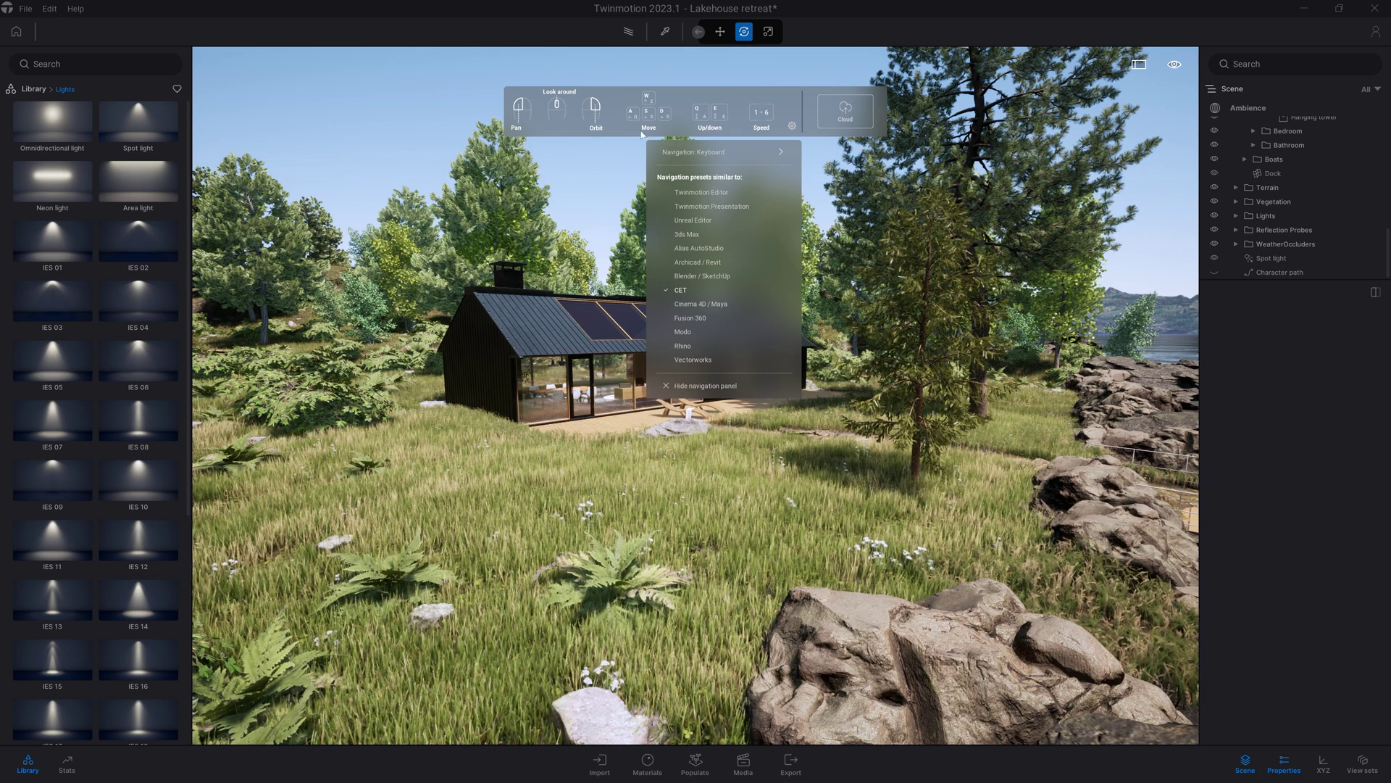
left_click(698, 194)
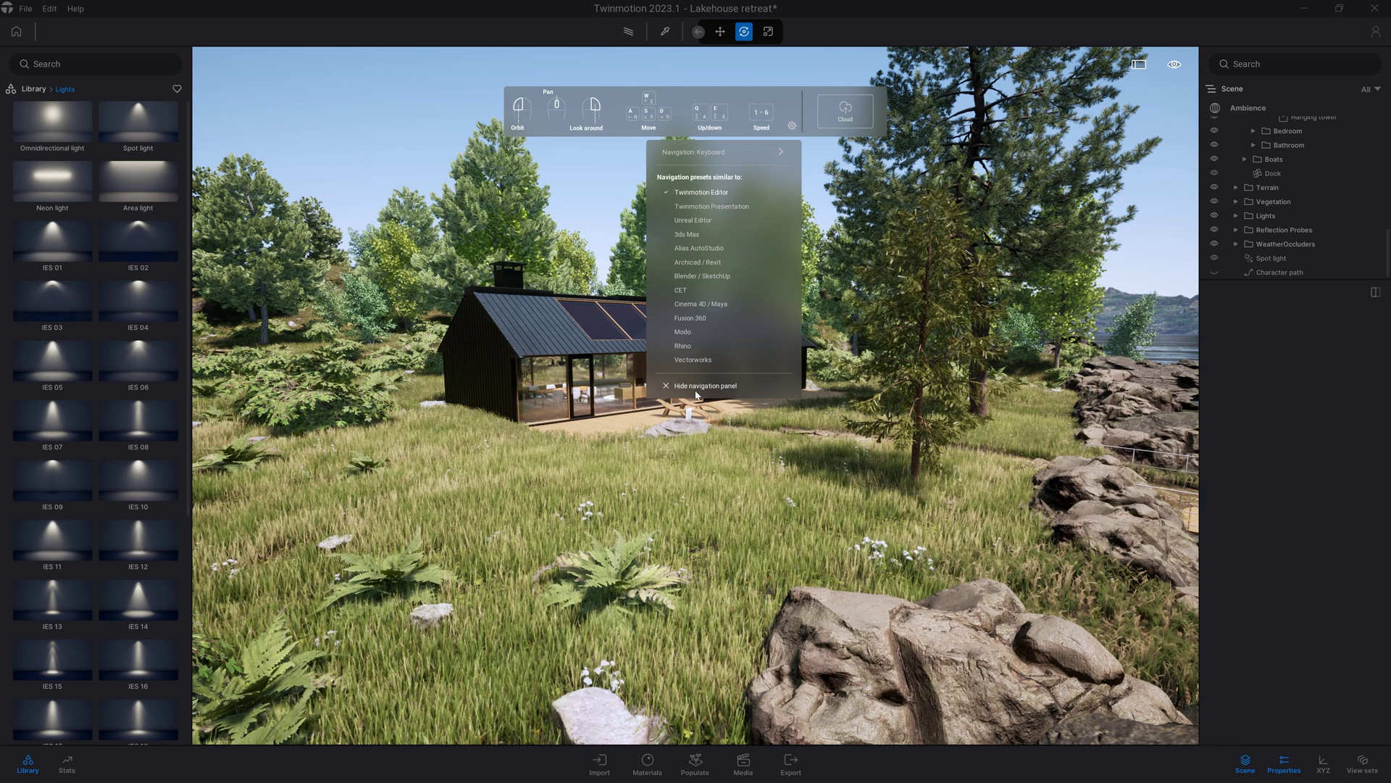
- Hide the navigation panel and show it again through the viewport display options
left_click(698, 388)
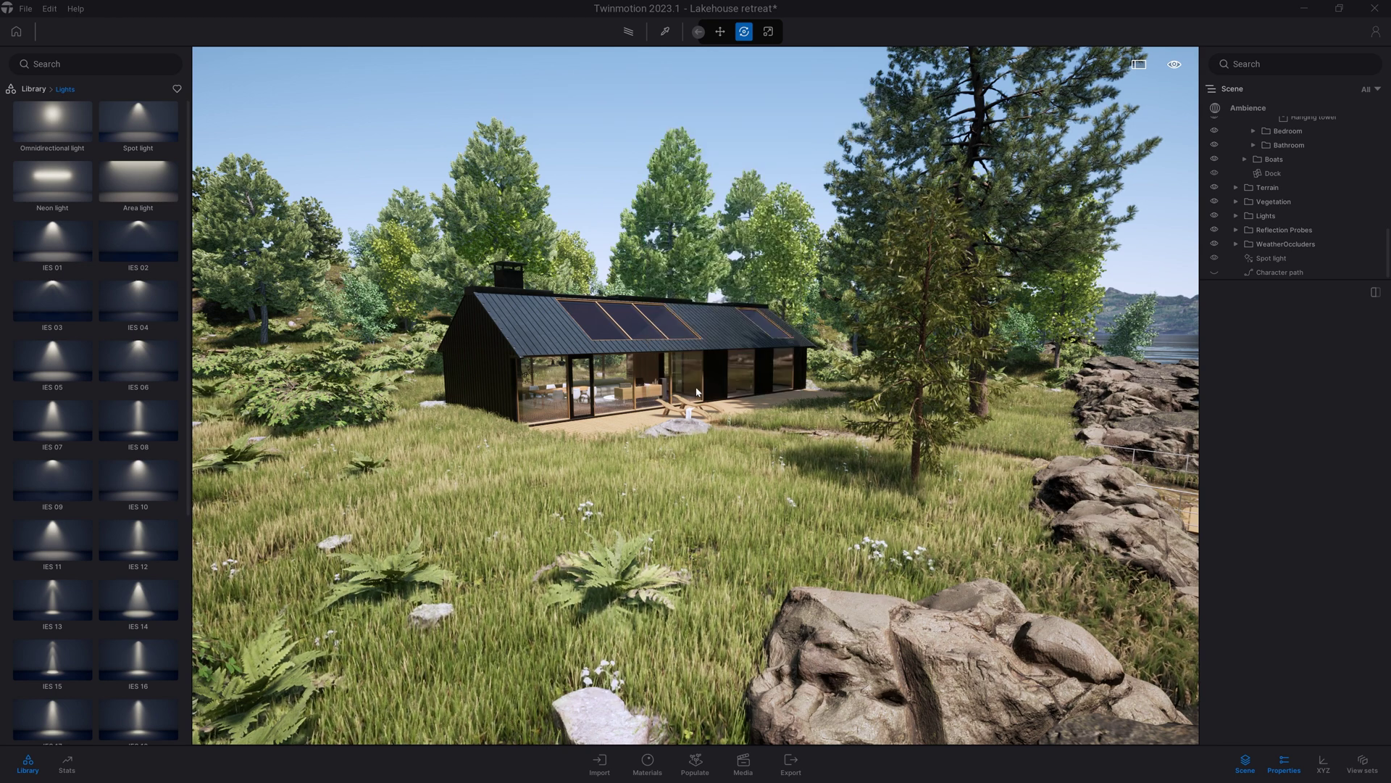
left_click(1175, 67)
left_click(1175, 293)
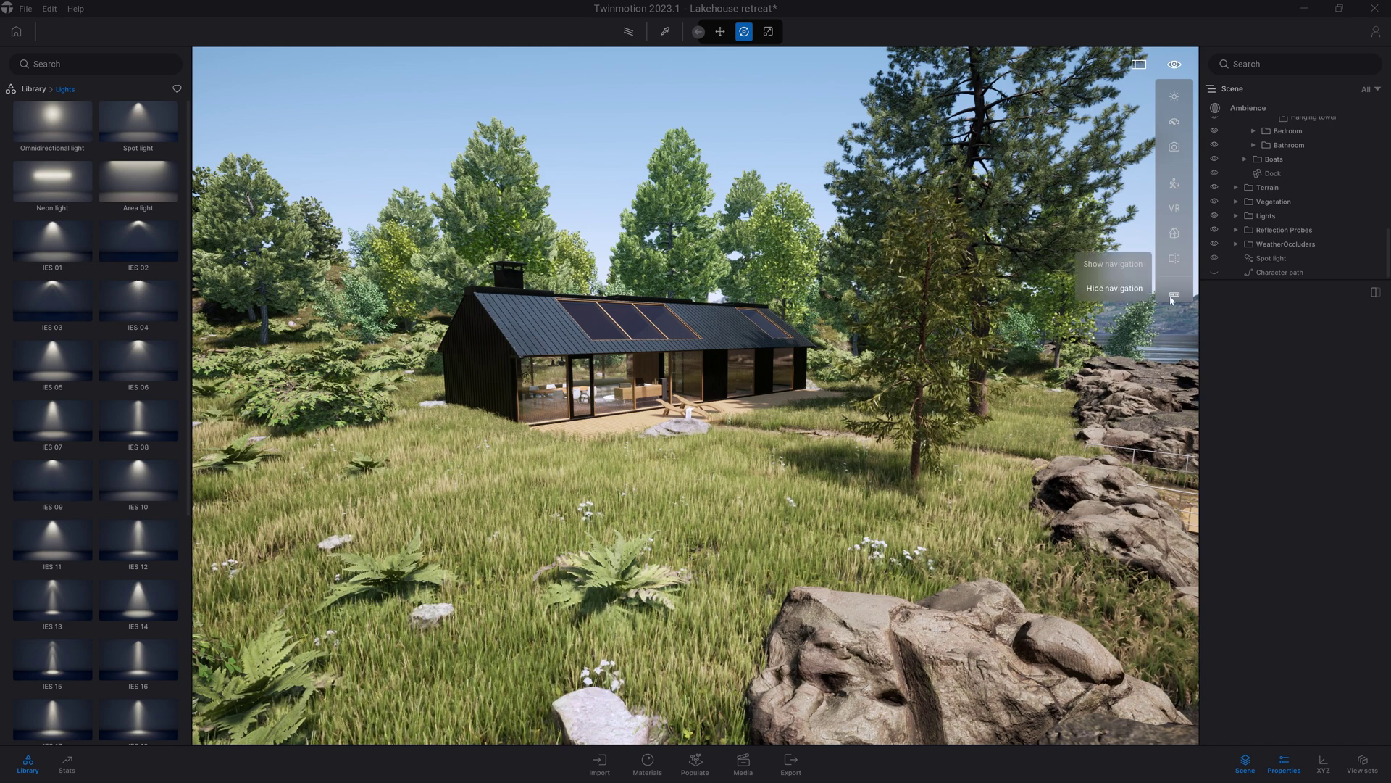
left_click(1114, 265)
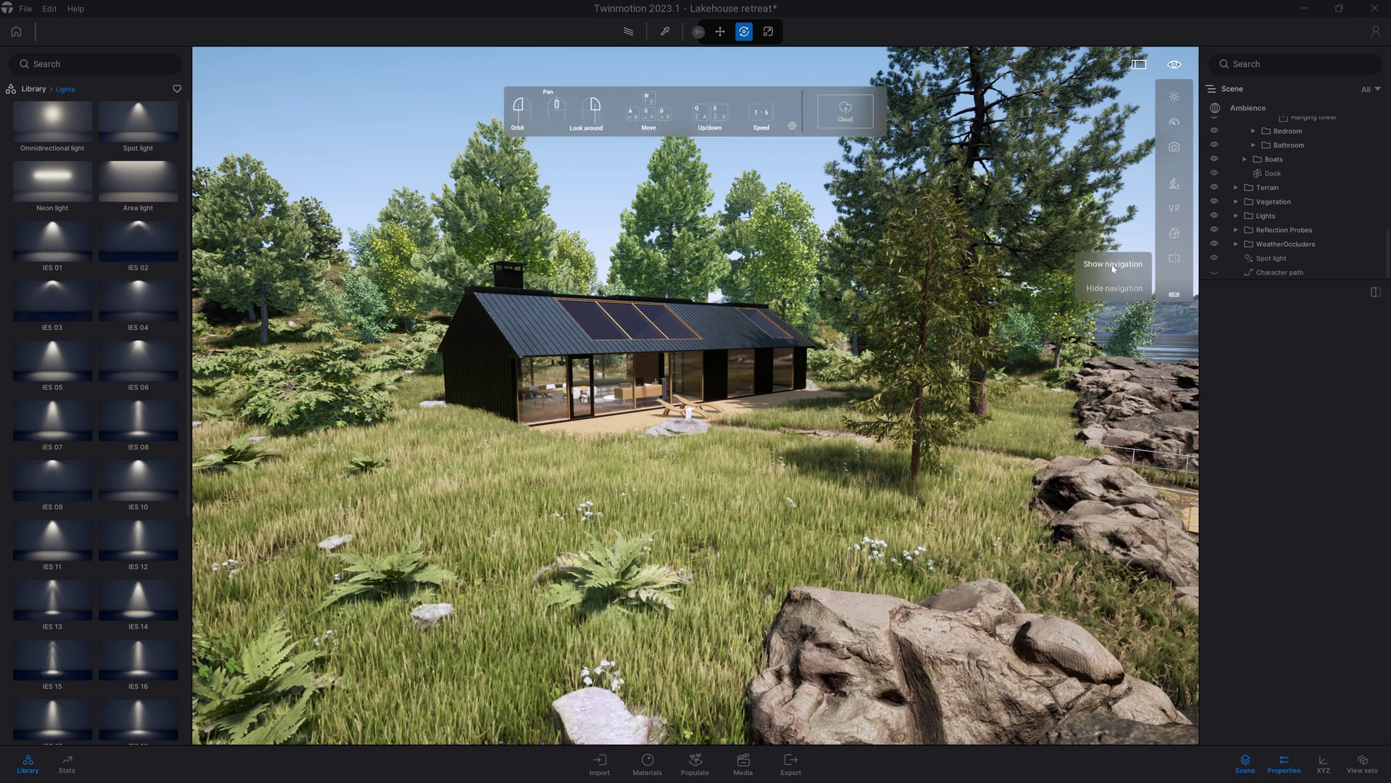